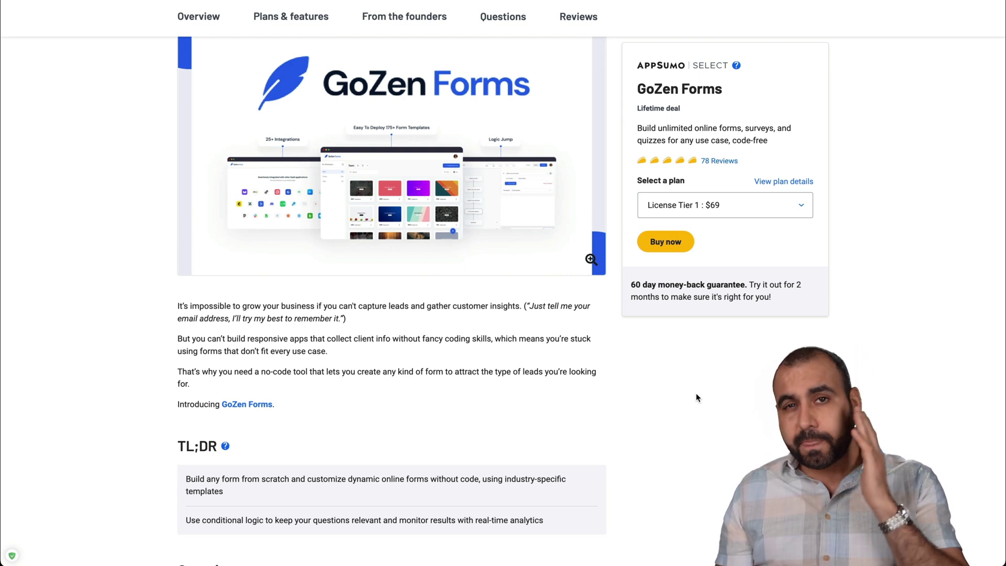
- Scroll to the AppSumo license tier cards and switch the third card to License Tier 5
scroll(695, 394, "down", 20)
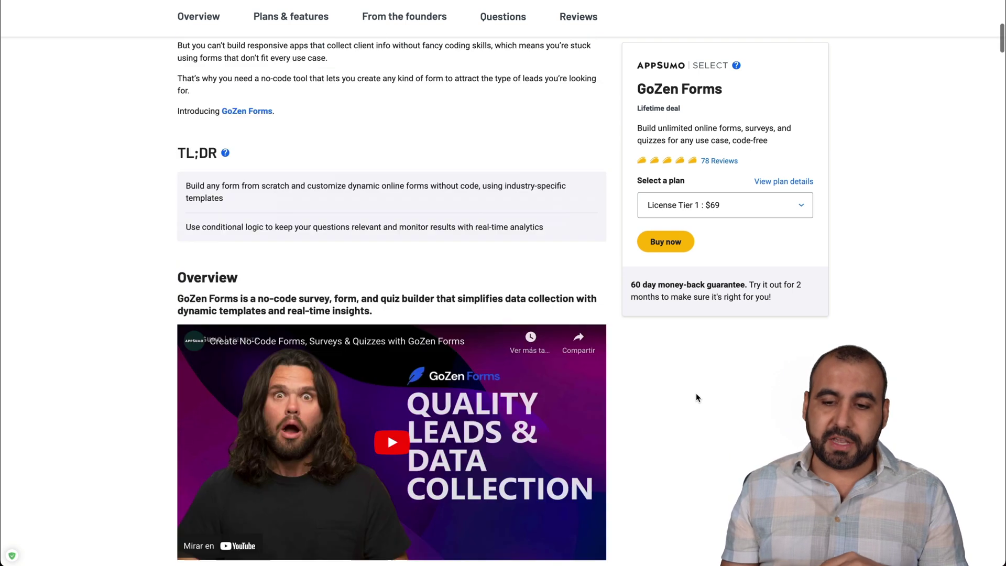
scroll(697, 397, "down", 12)
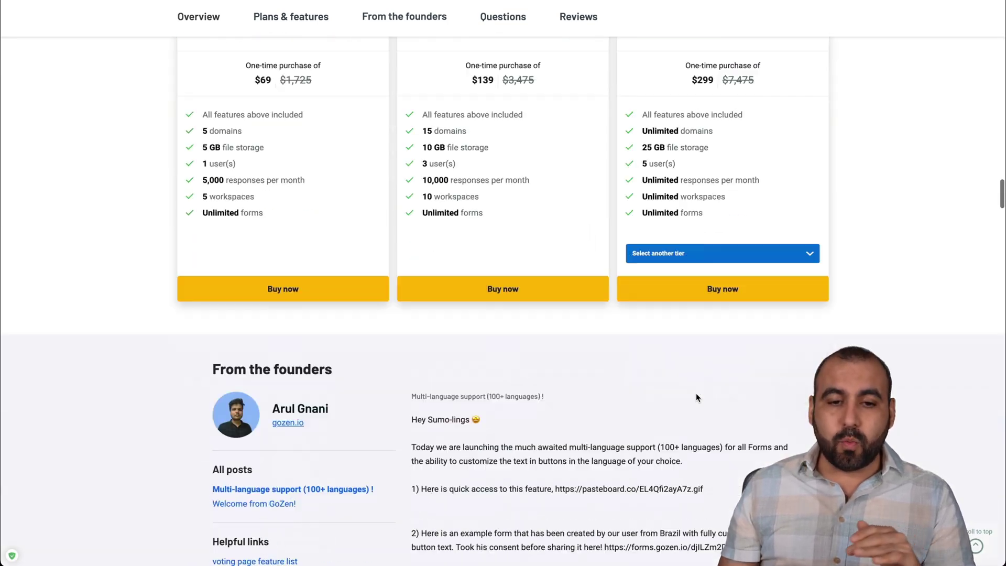
scroll(697, 397, "up", 10)
scroll(697, 397, "down", 8)
scroll(686, 391, "down", 1)
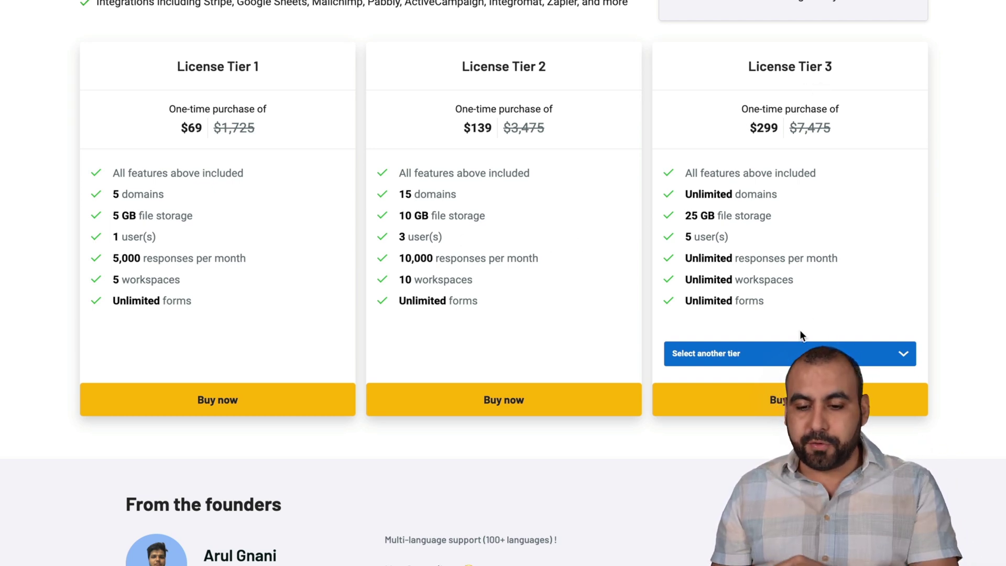
left_click(796, 353)
left_click(745, 422)
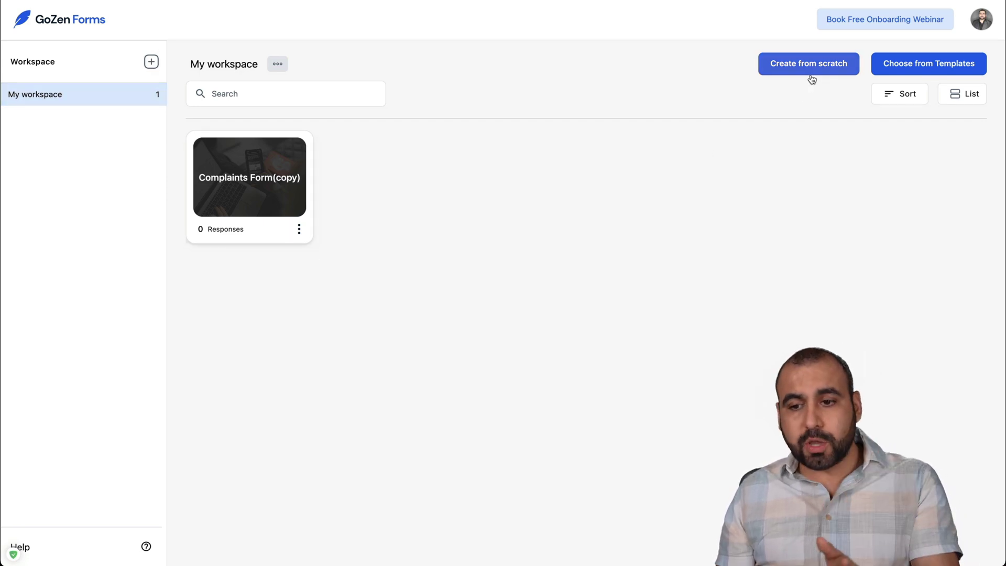
- Browse the Templates Gallery and start a form from the Website Design Quote template
left_click(949, 74)
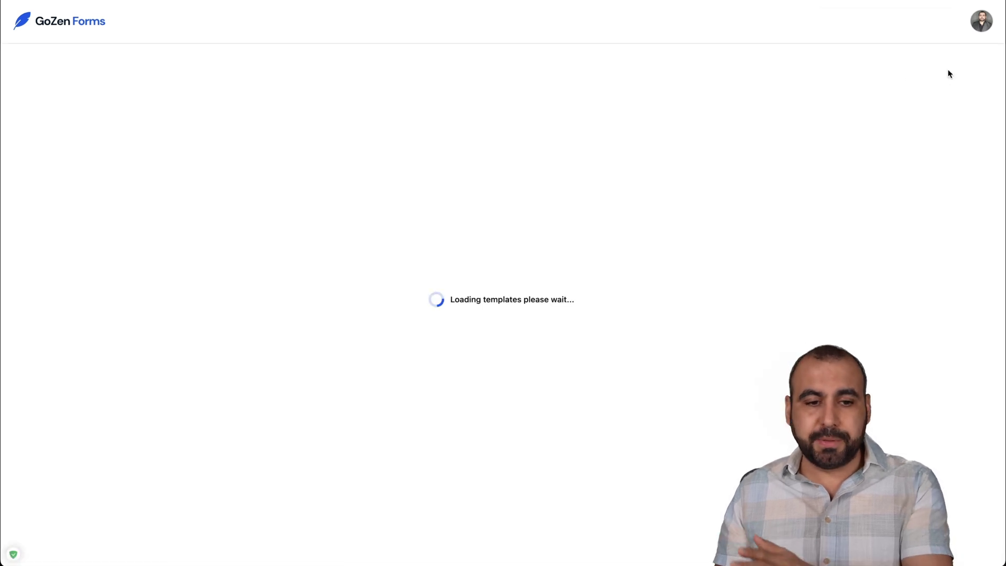
scroll(664, 387, "down", 2)
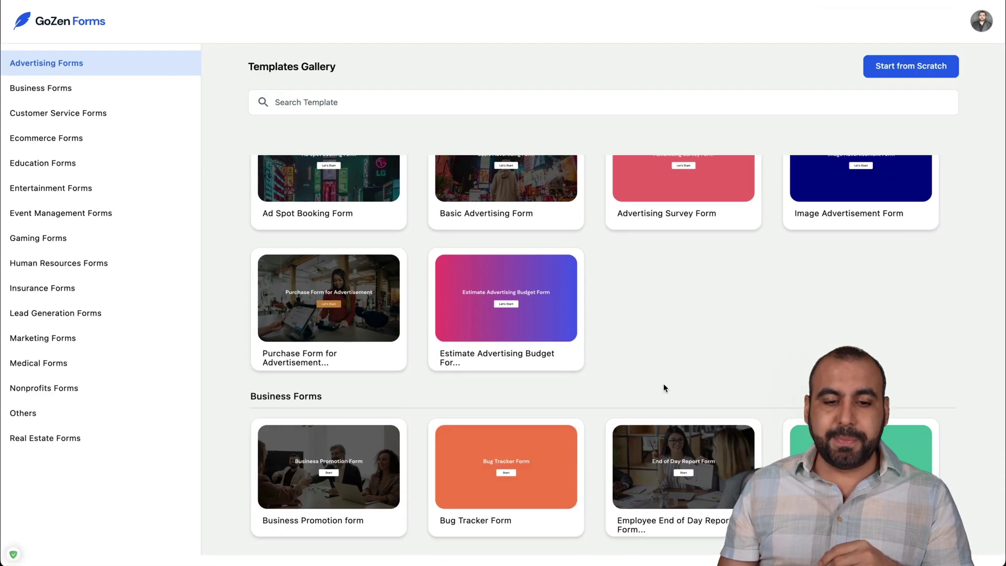
scroll(664, 386, "up", 1)
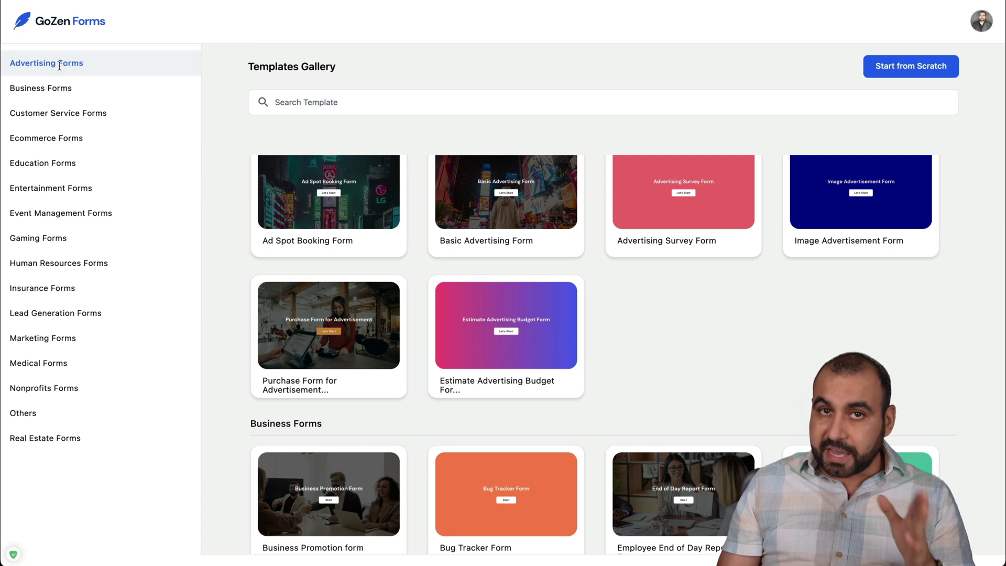
mouse_move(512, 285)
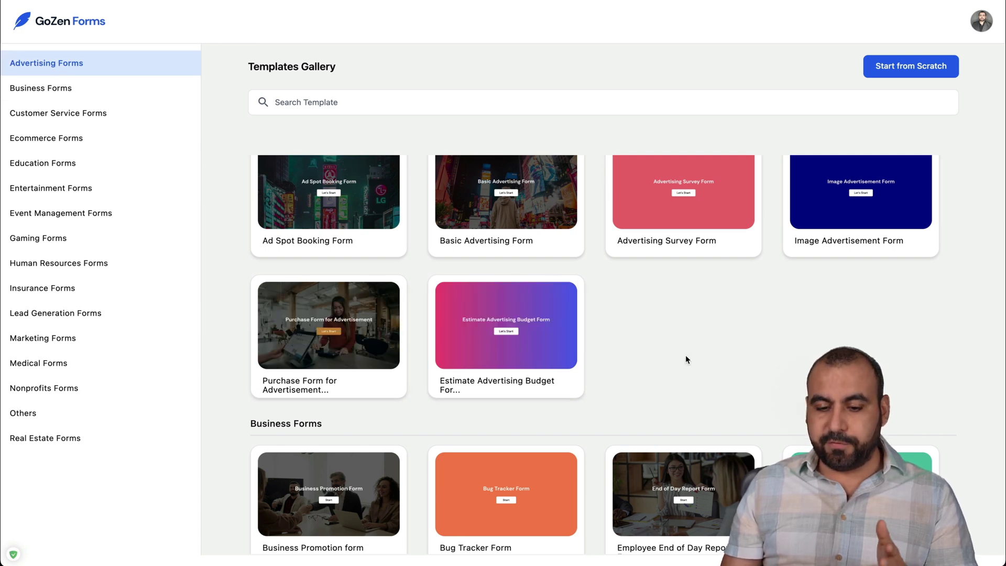
scroll(685, 356, "down", 8)
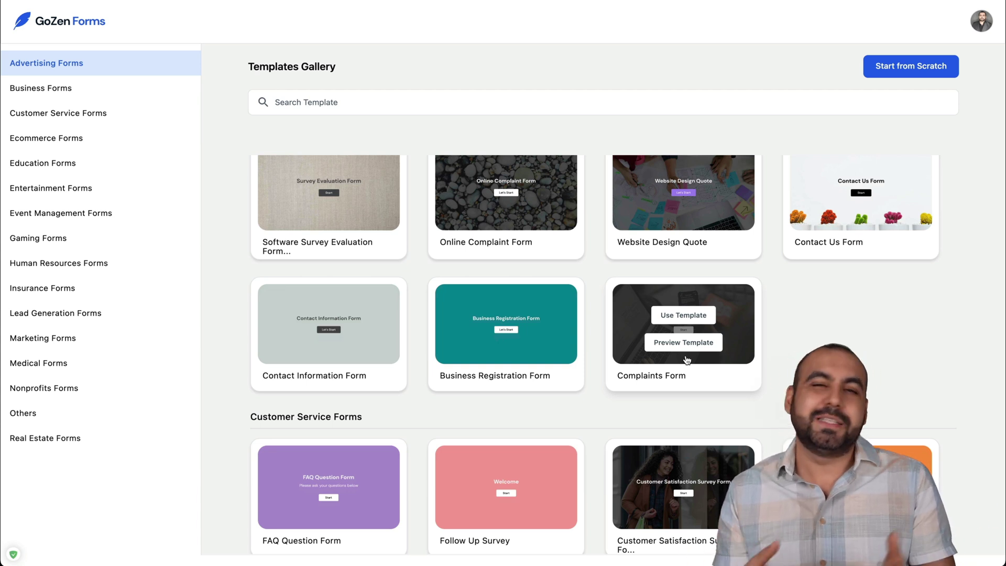
scroll(590, 277, "up", 1)
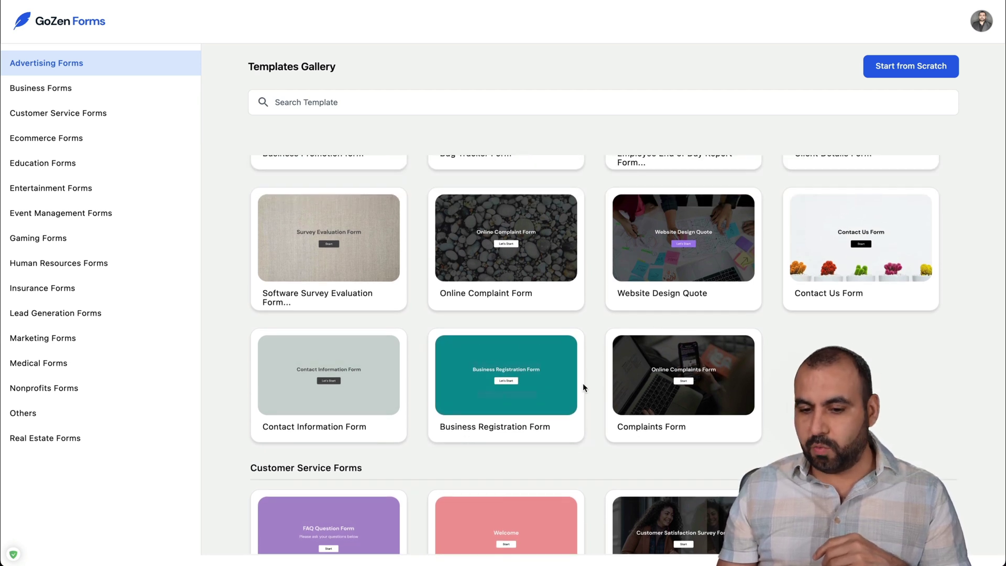
mouse_move(695, 240)
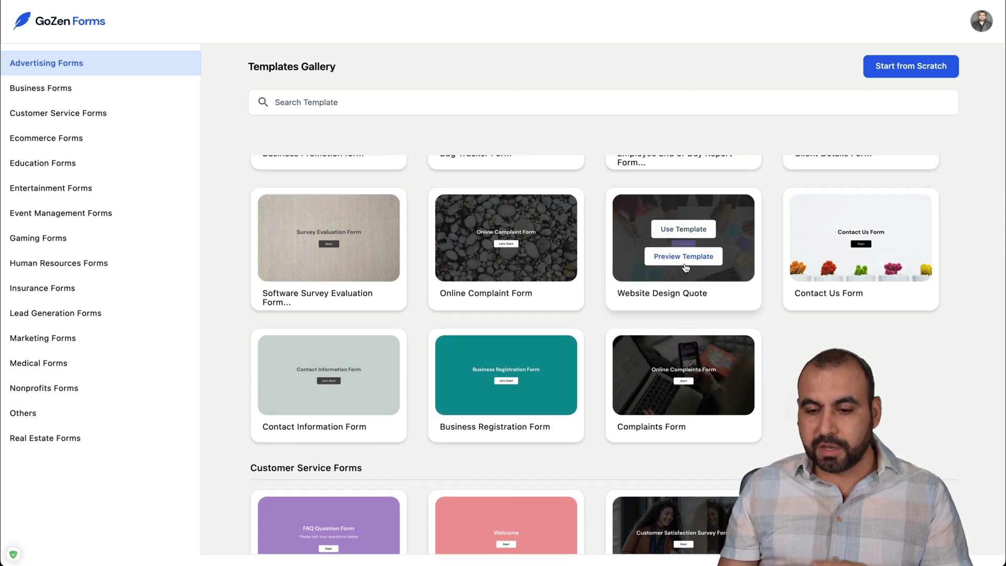
left_click(684, 231)
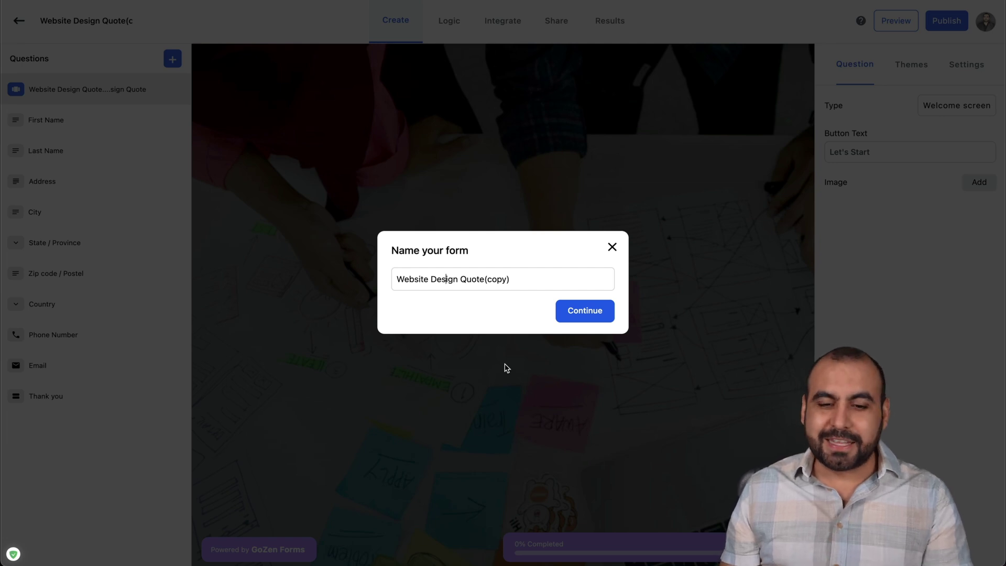
- Accept the suggested name 'Website Design Quote(copy)' for the new form
left_click(592, 311)
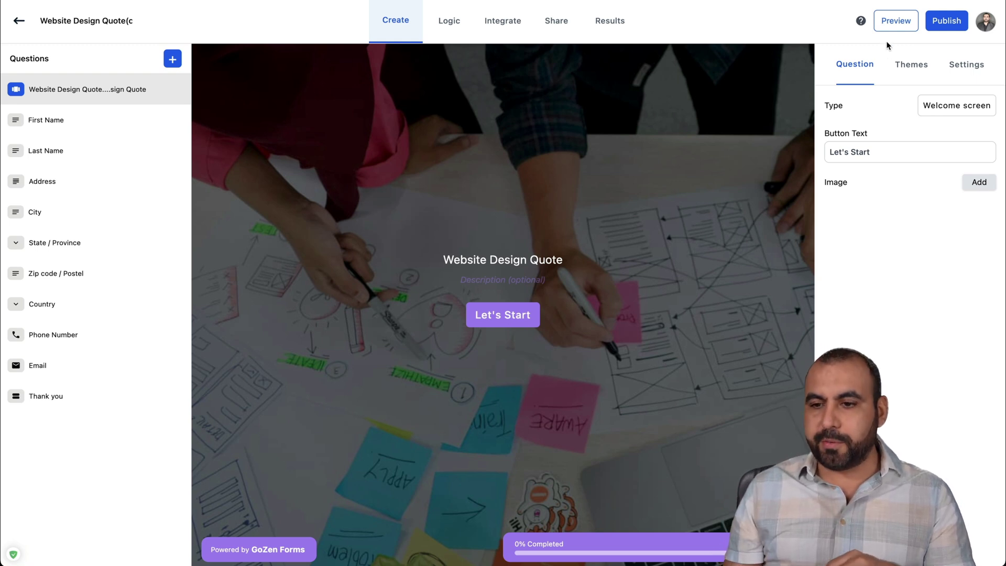
left_click(896, 20)
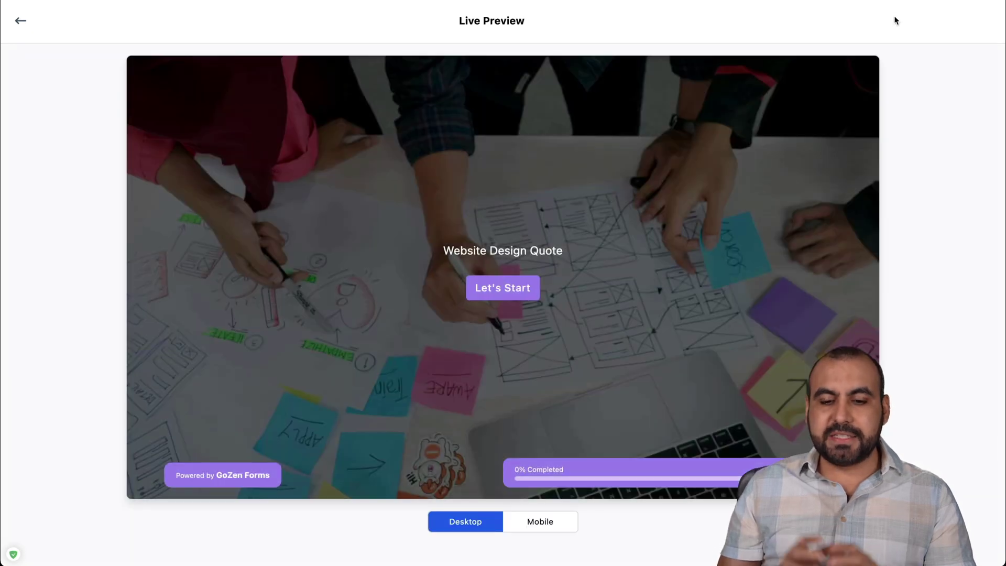
left_click(503, 288)
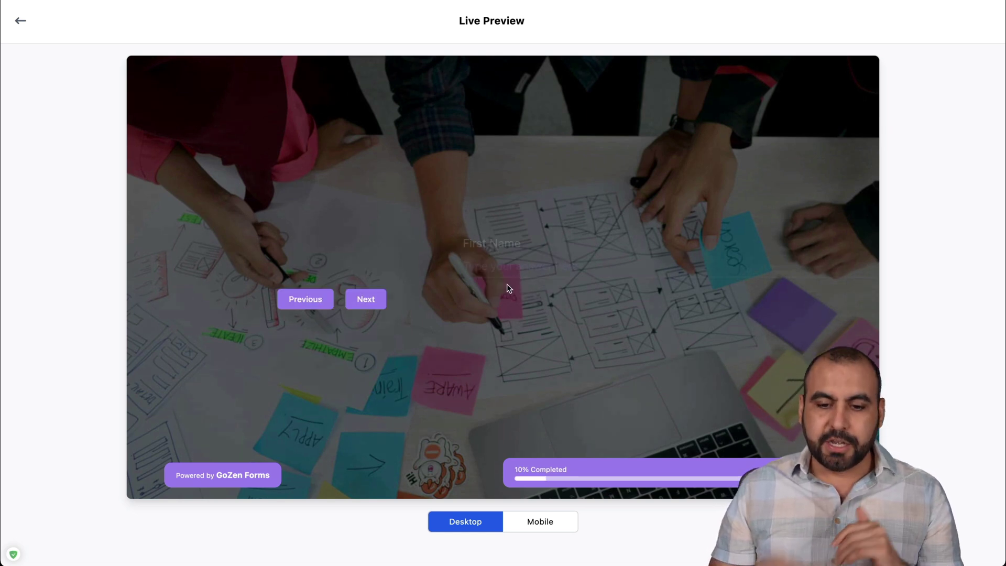
left_click(347, 265)
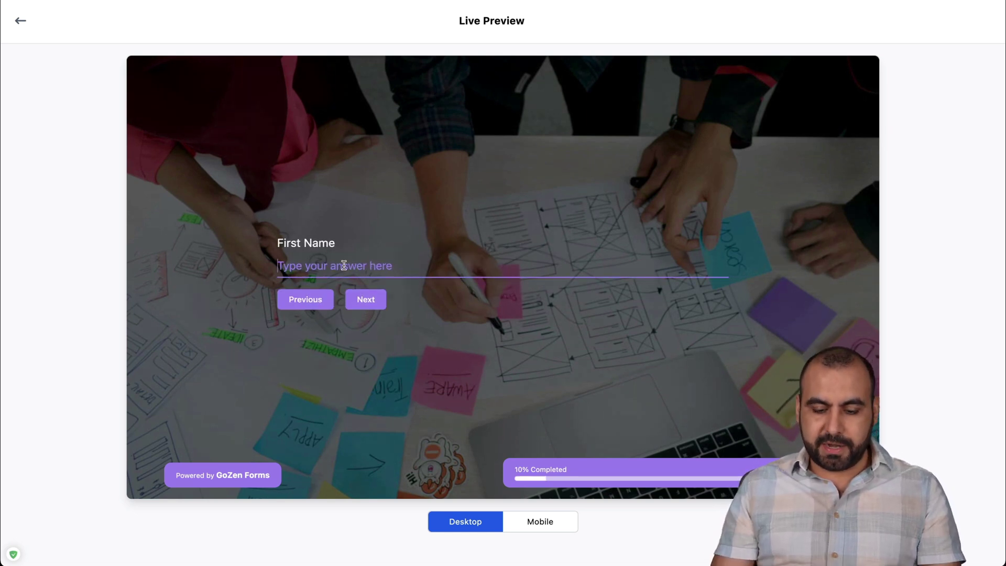
type("jotg")
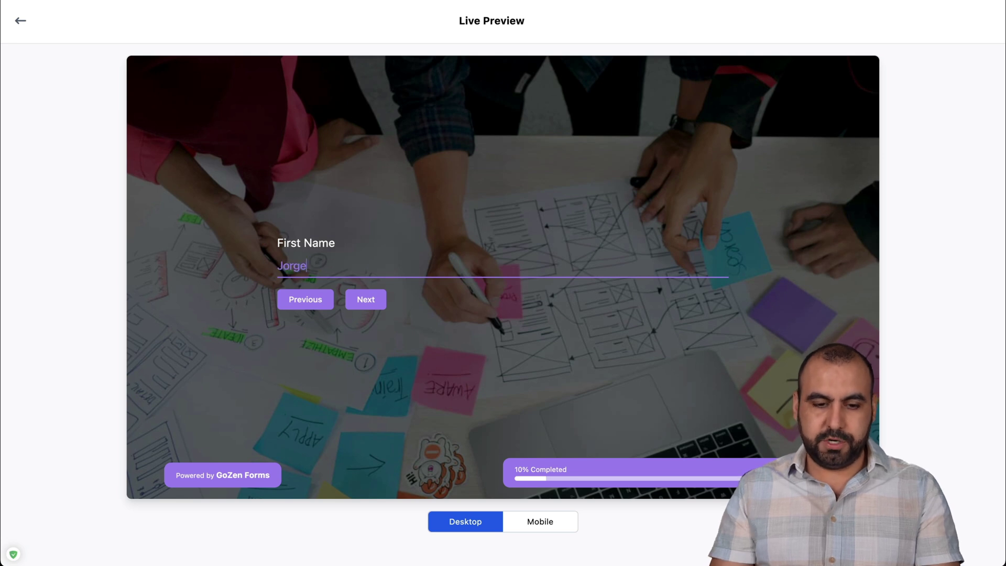
key("Return")
type("Aguilar")
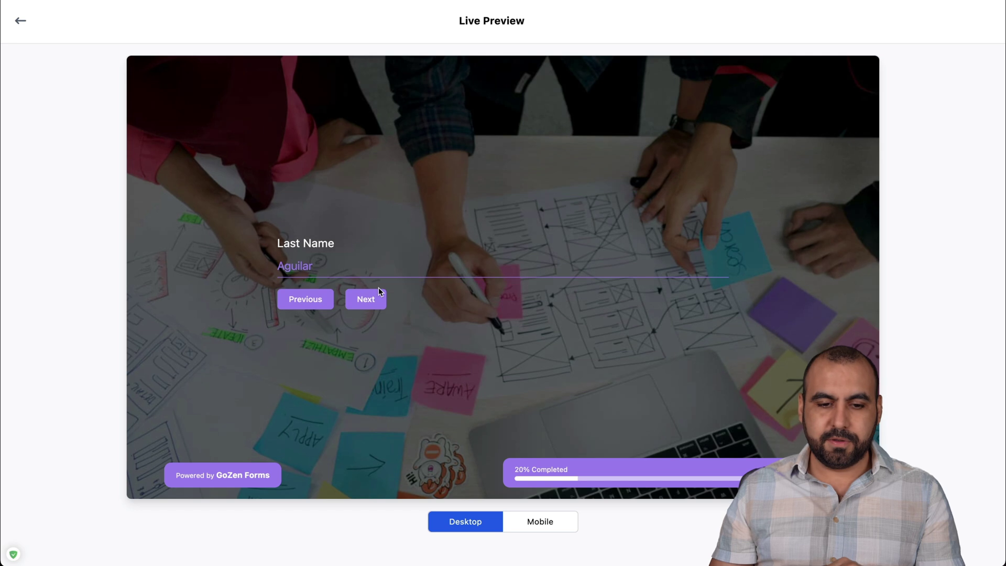
left_click(377, 293)
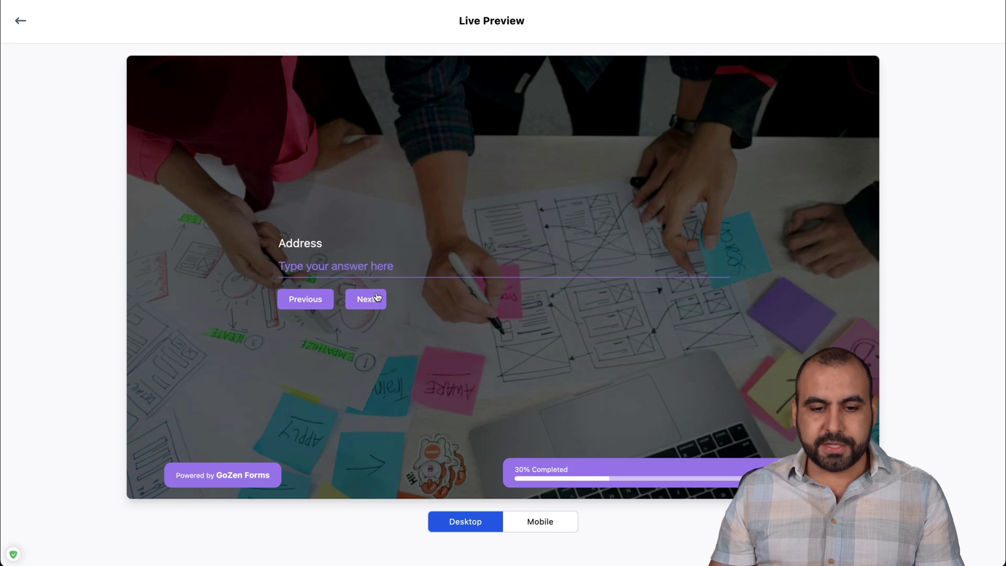
type("sdfghjkj")
left_click(375, 291)
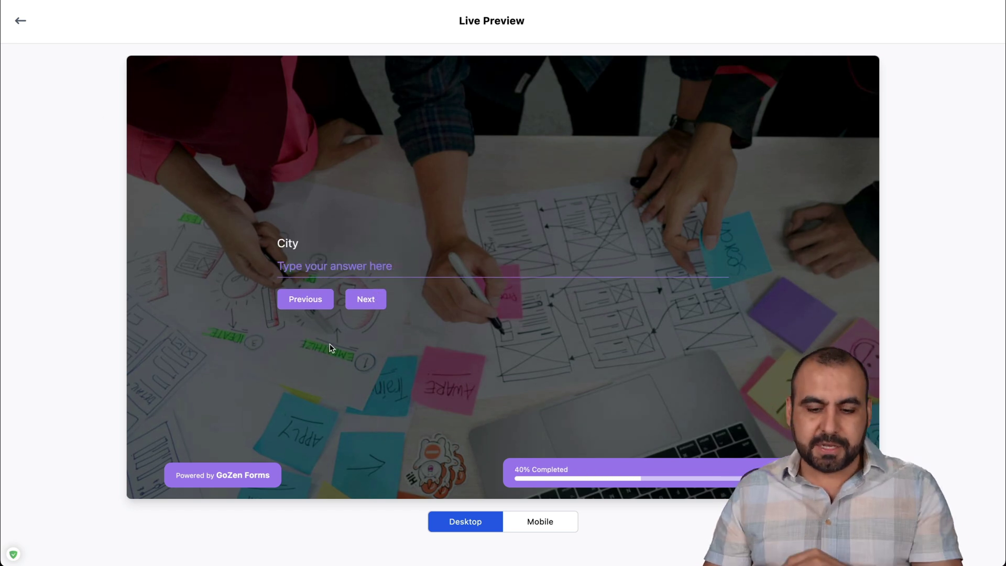
left_click(558, 528)
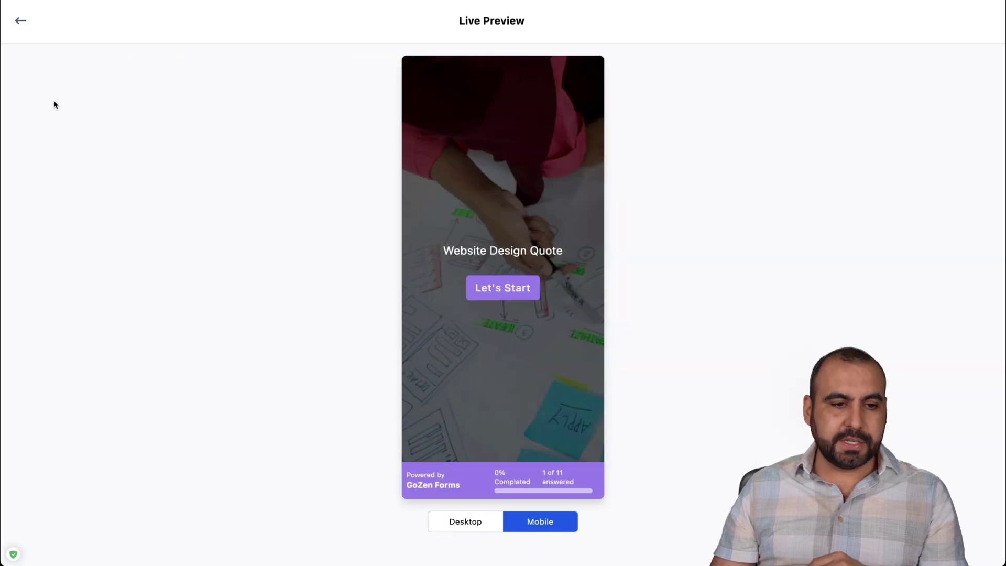
left_click(20, 22)
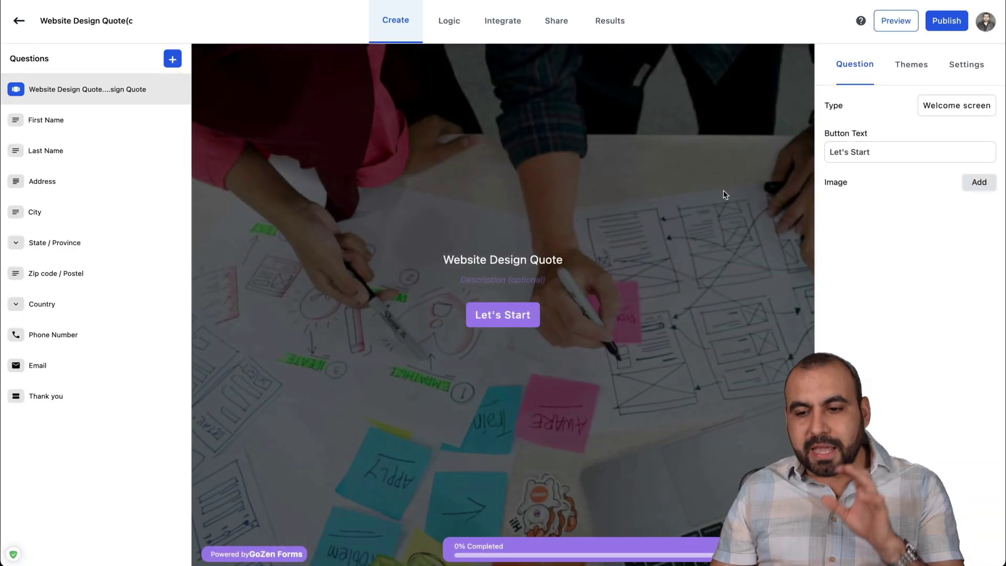
- In Settings, set the layout type to Slides after trying Single Page and Custom
left_click(964, 79)
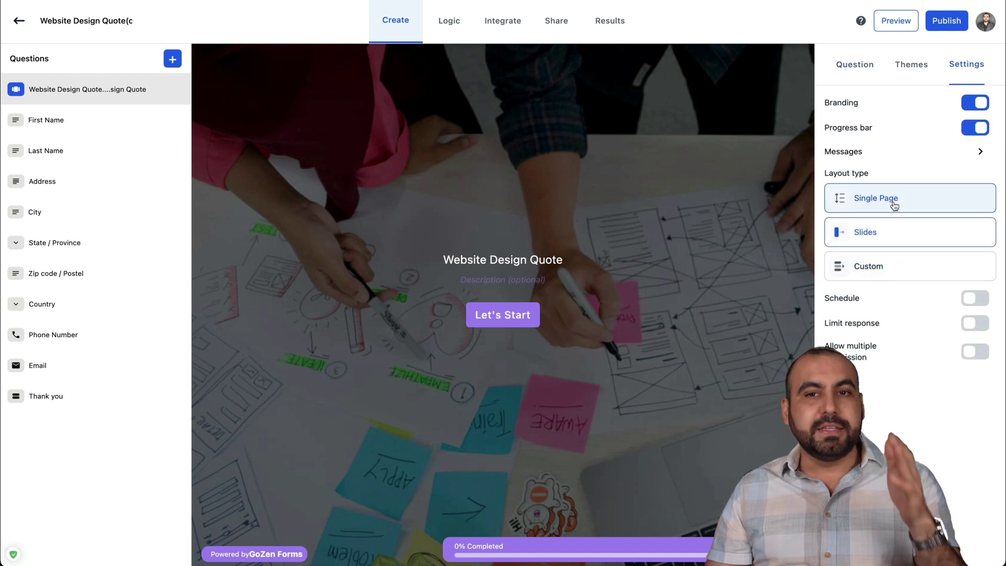
left_click(891, 233)
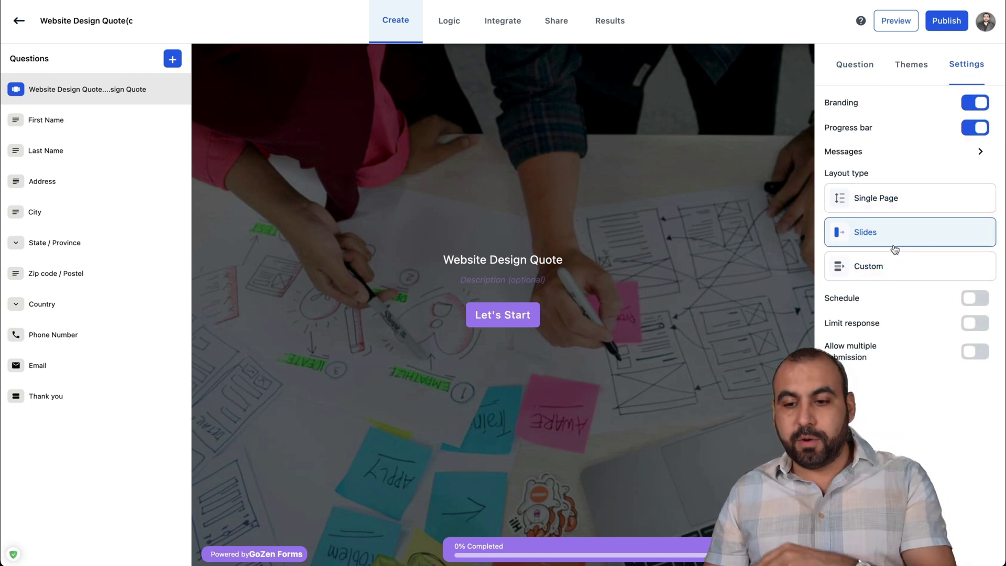
left_click(902, 206)
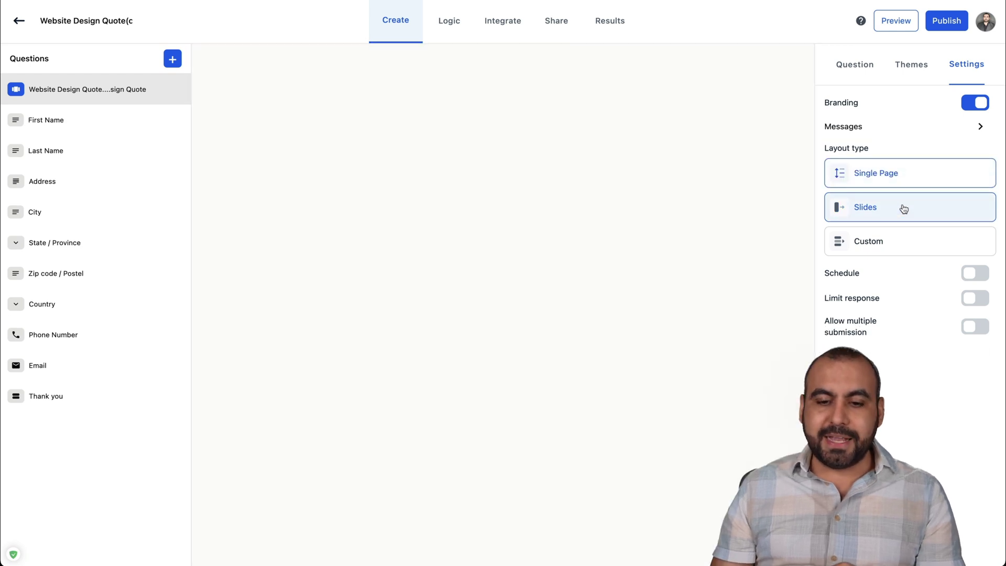
scroll(299, 111, "up", 6)
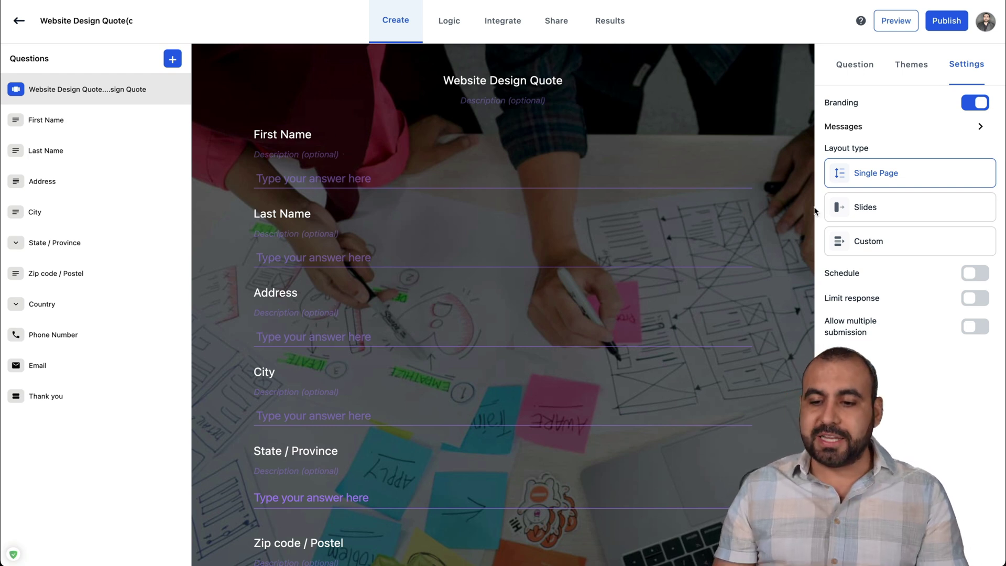
left_click(886, 209)
left_click(892, 269)
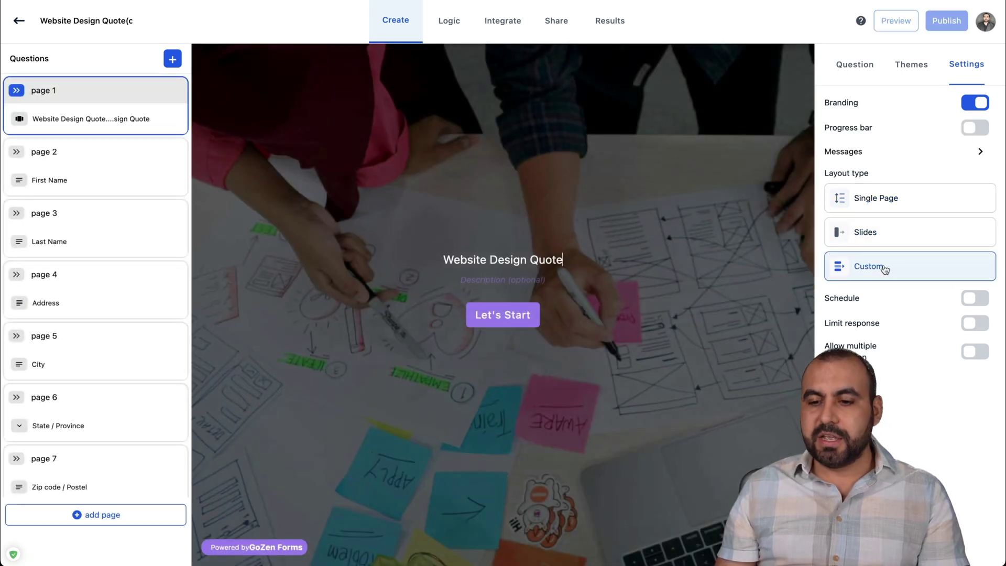
left_click(888, 230)
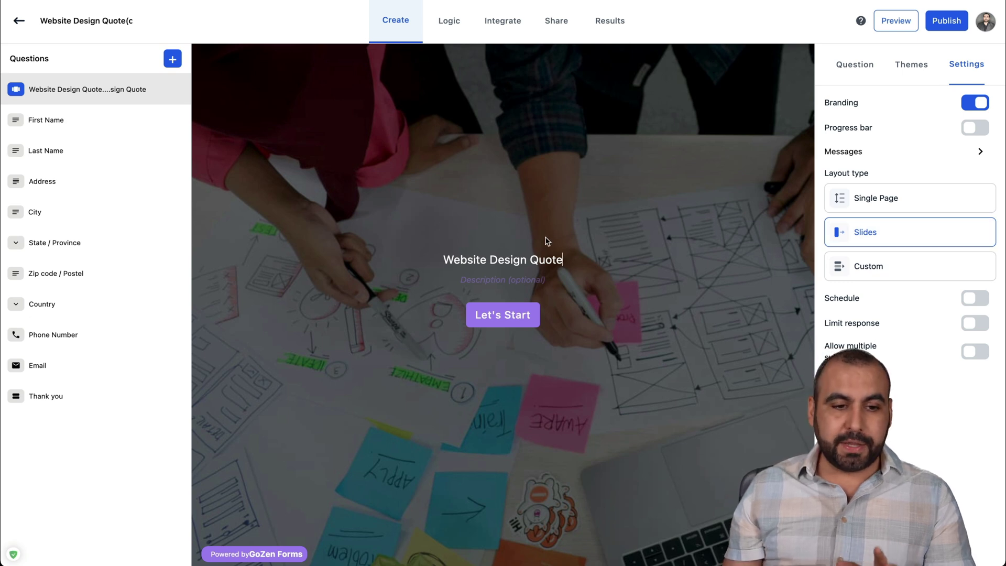
- Step through the question slides from First Name down to Phone Number
left_click(93, 121)
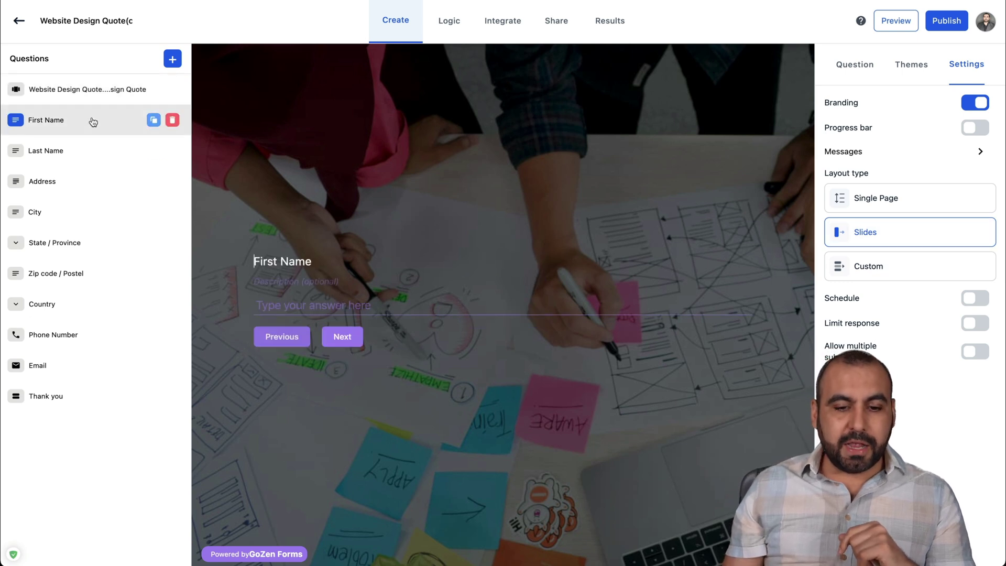
left_click(76, 152)
left_click(77, 185)
left_click(79, 210)
left_click(87, 242)
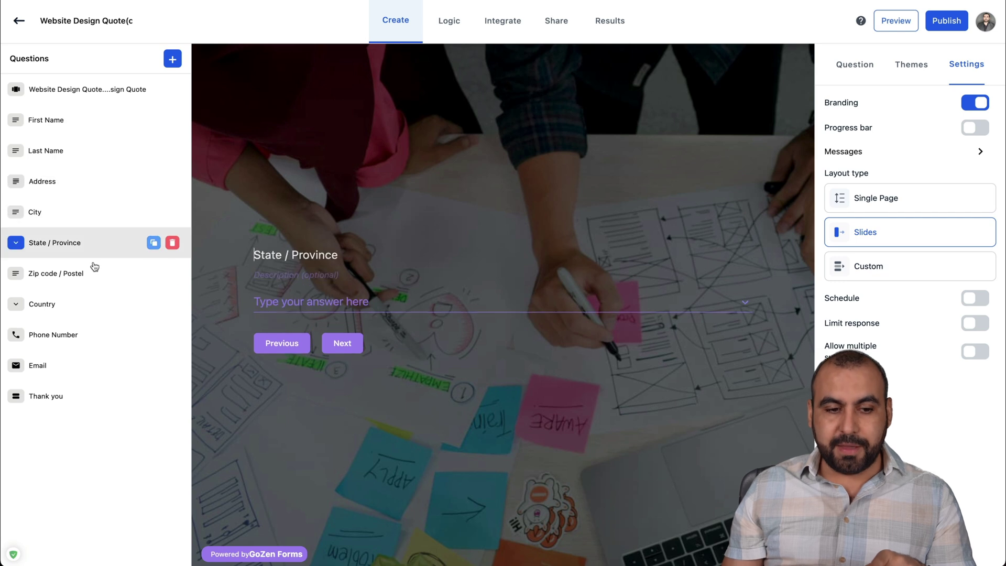
left_click(94, 273)
left_click(93, 305)
left_click(92, 335)
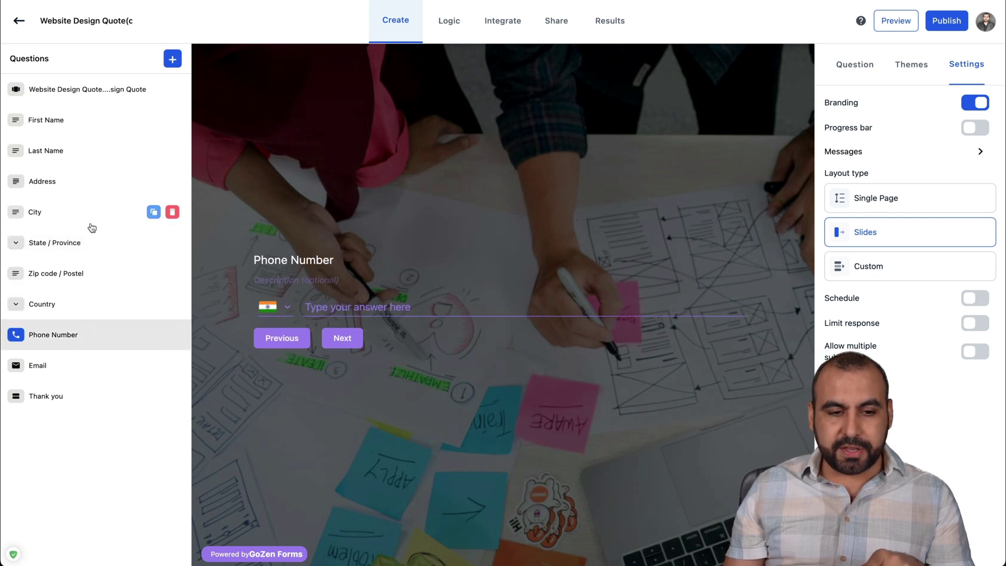
- Revisit City, Last Name and First Name, then add a Net Promoter Score question
left_click(90, 215)
left_click(88, 153)
left_click(86, 125)
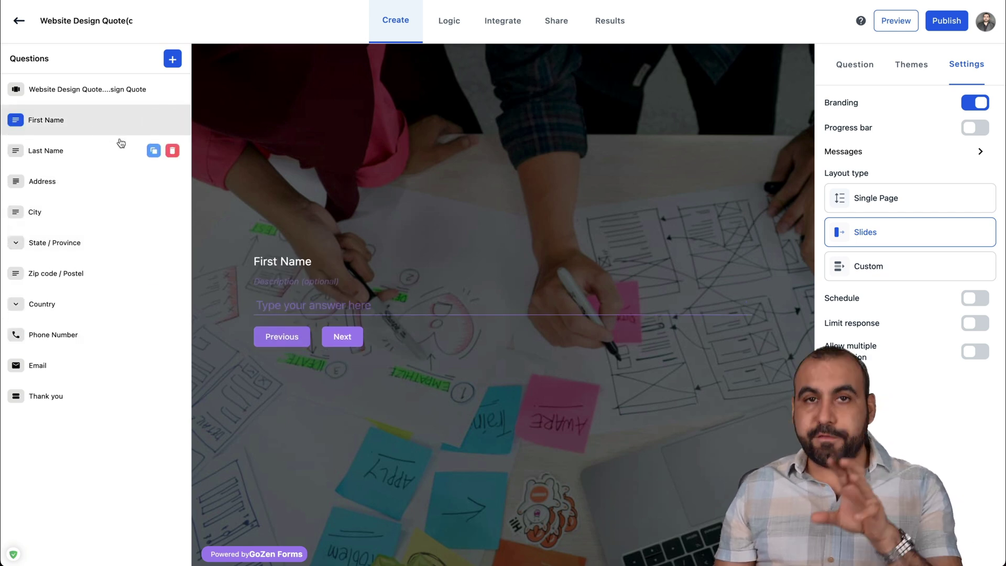
left_click(173, 60)
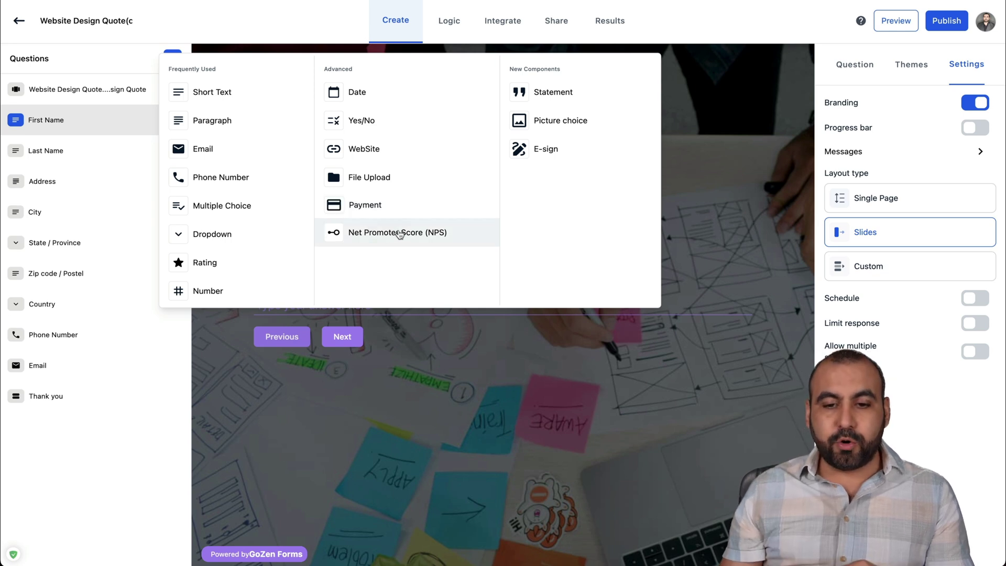
left_click(417, 238)
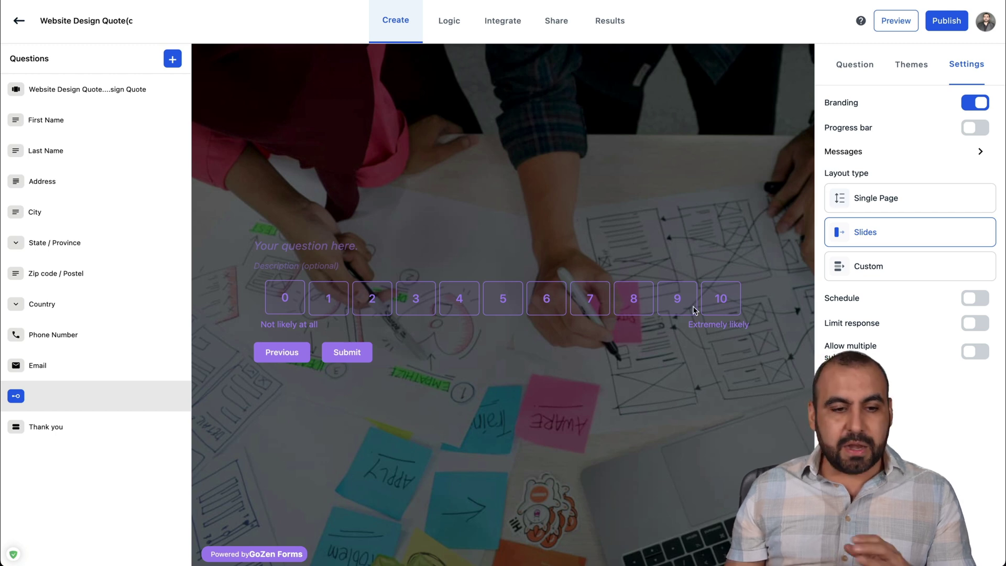
- Keep the NPS question optional after toggling its Required setting on and off
left_click(869, 76)
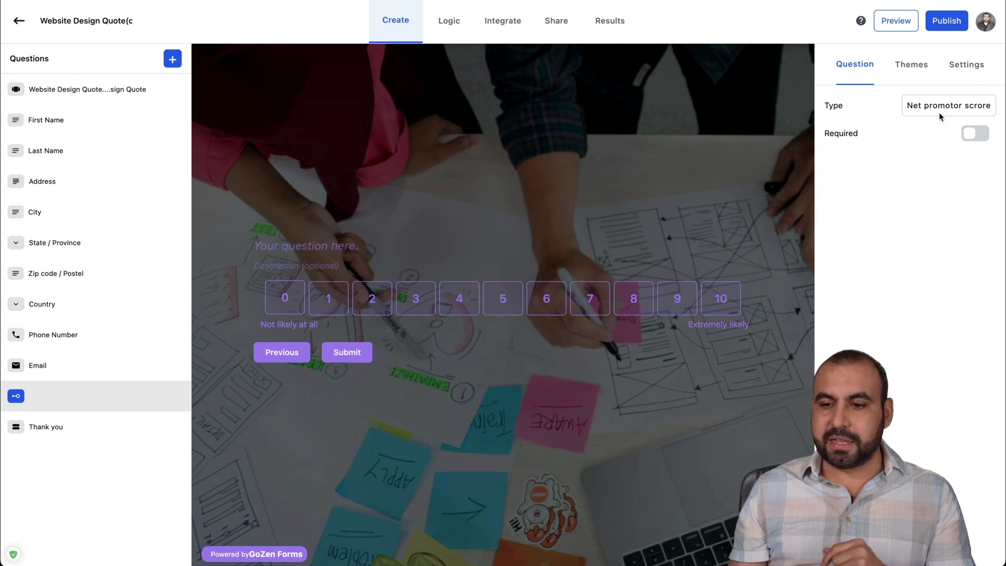
left_click(978, 134)
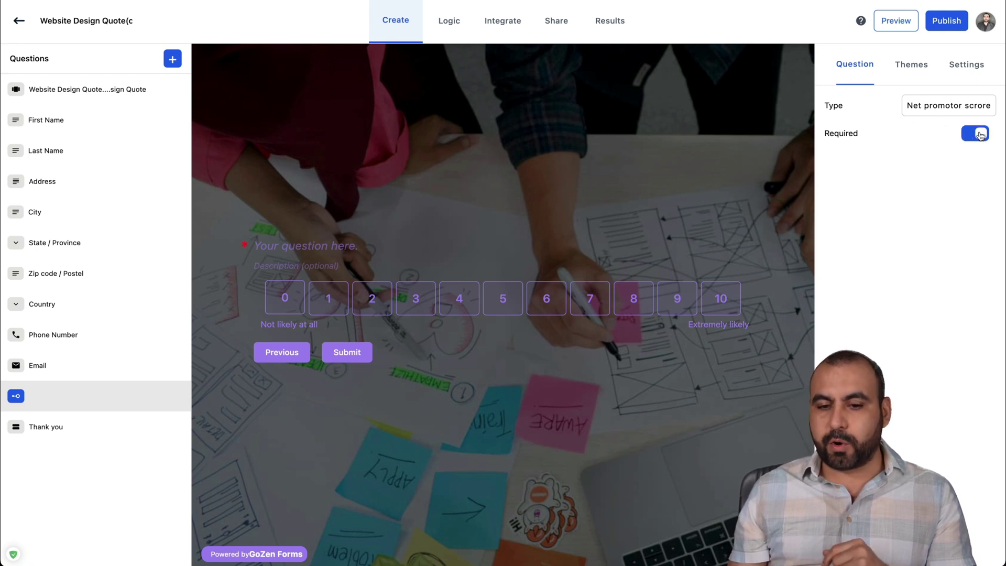
left_click(978, 134)
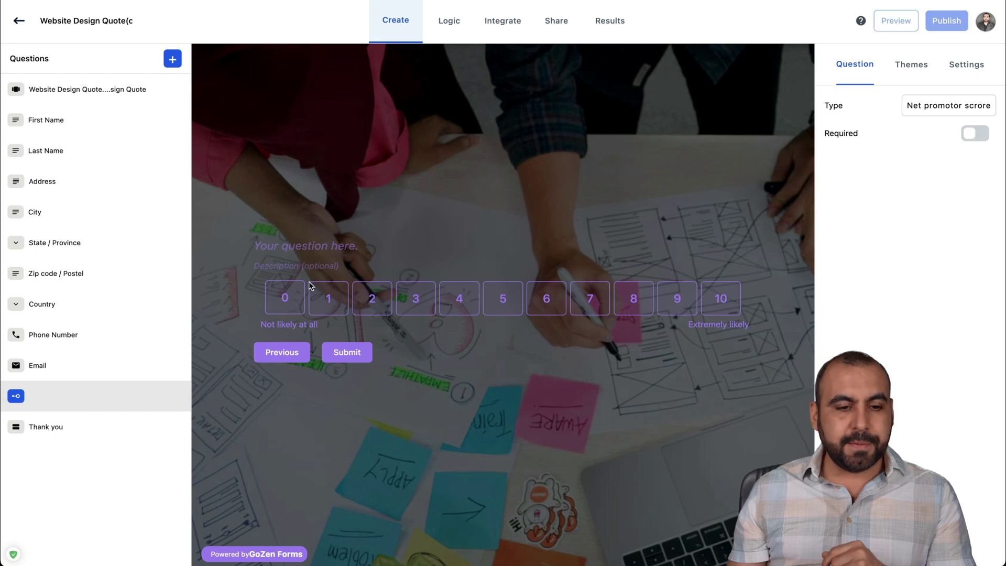
- Revisit Last Name, Address and Phone Number, then reopen the question-type menu from NPS
left_click(80, 153)
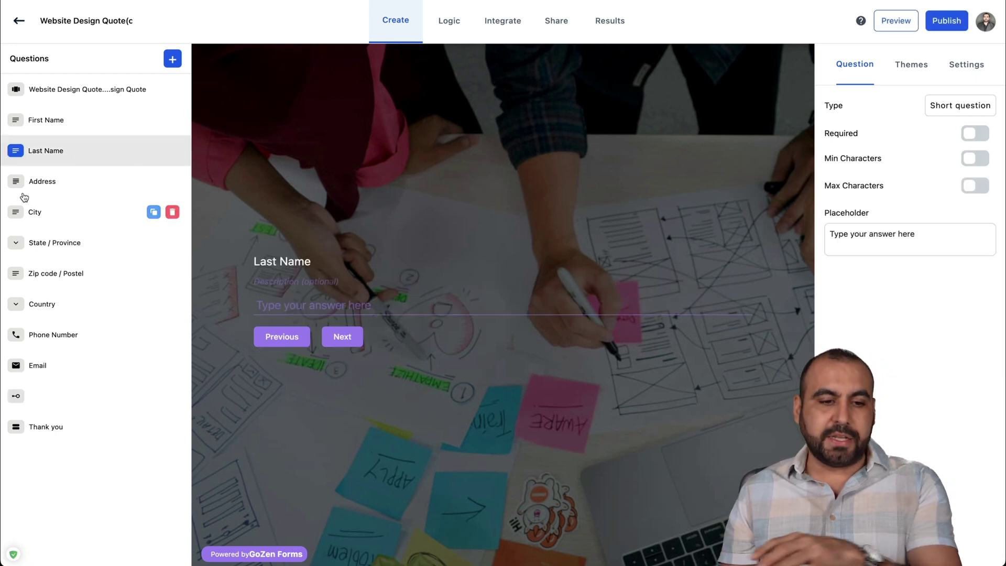
left_click(45, 186)
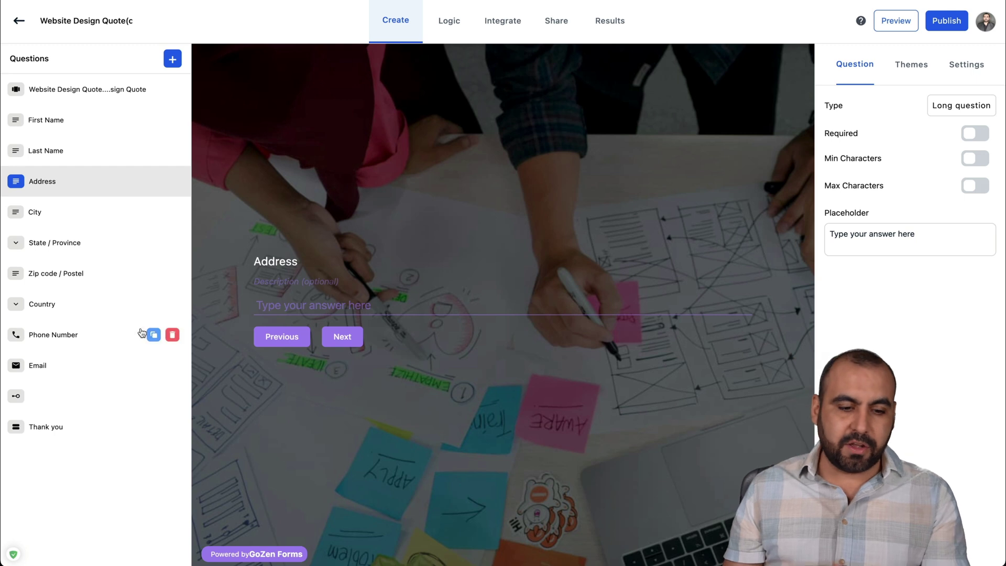
left_click(102, 335)
left_click(94, 394)
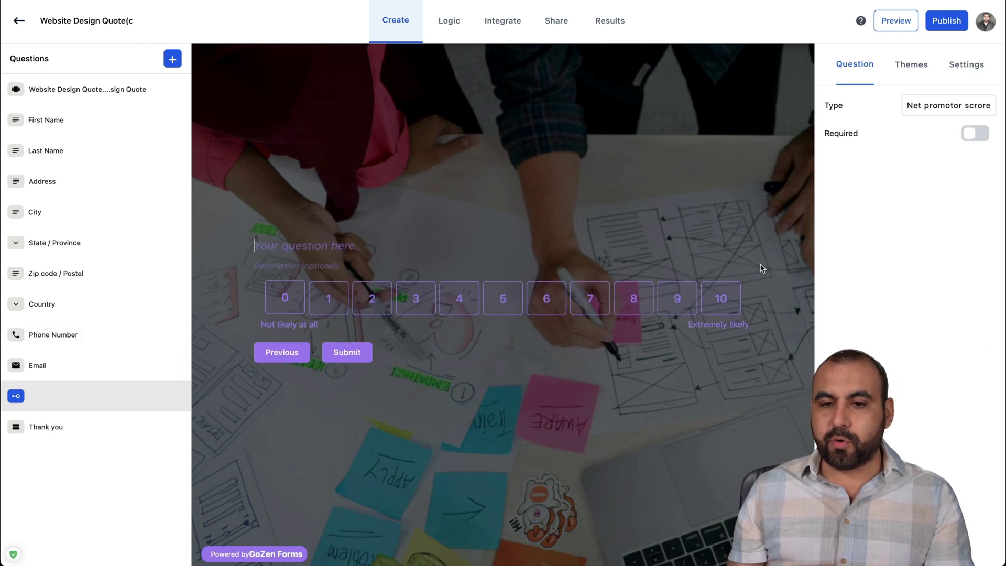
left_click(166, 63)
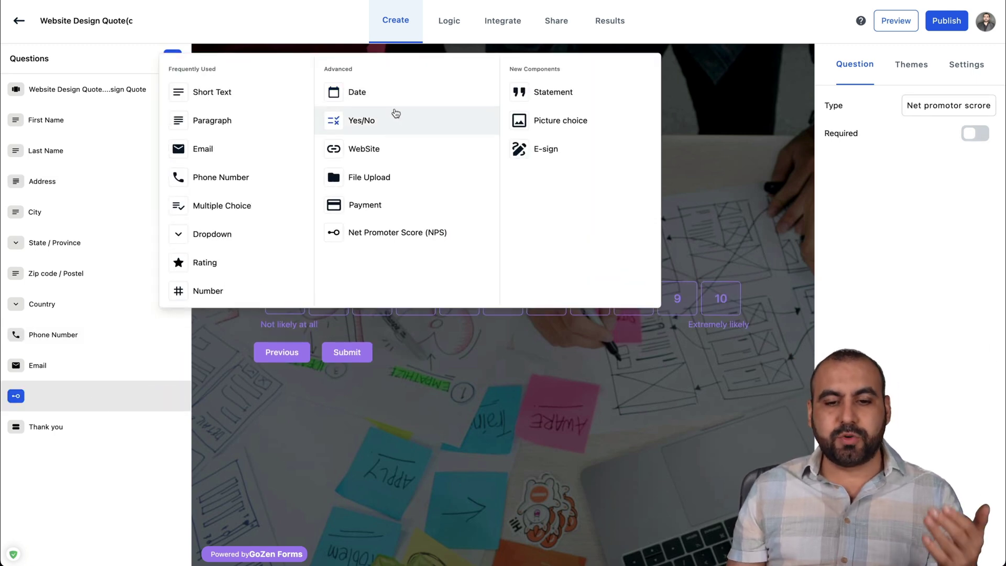
- Add a File Upload question, then go to the Logic page and dismiss its intro
left_click(396, 181)
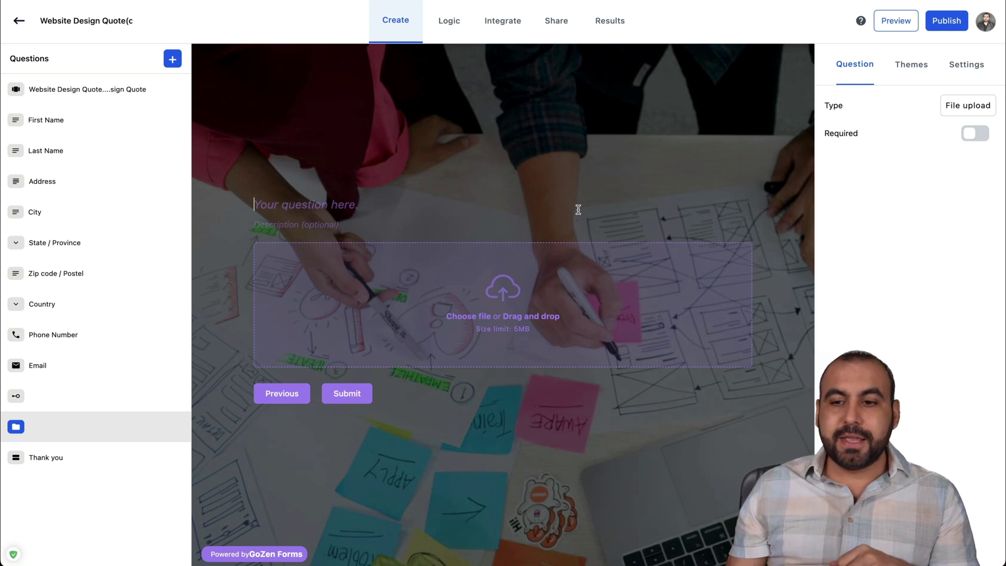
left_click(440, 26)
left_click(389, 350)
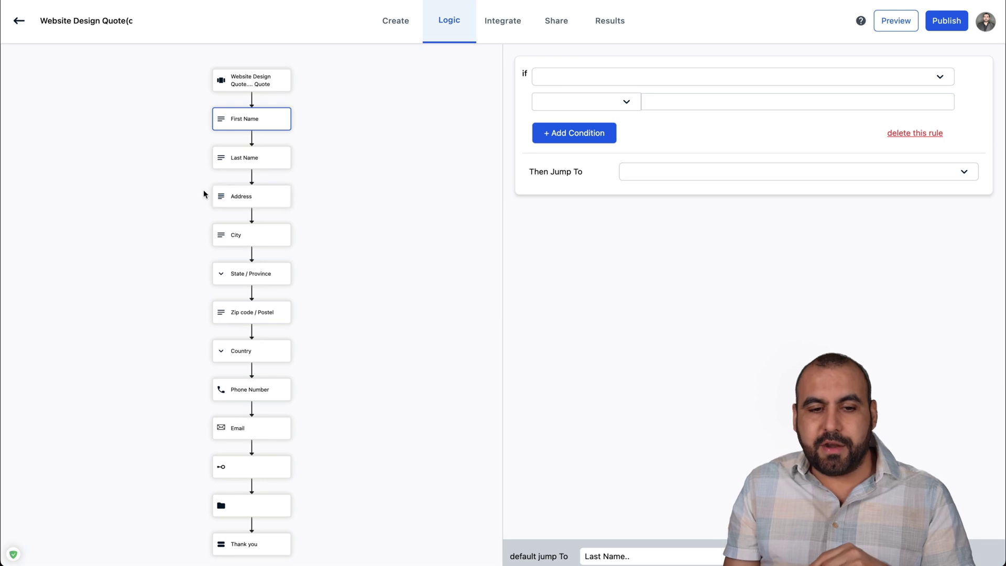
- On Address, add a rule: if First Name is equal to a given first name, jump to Phone Number
left_click(268, 197)
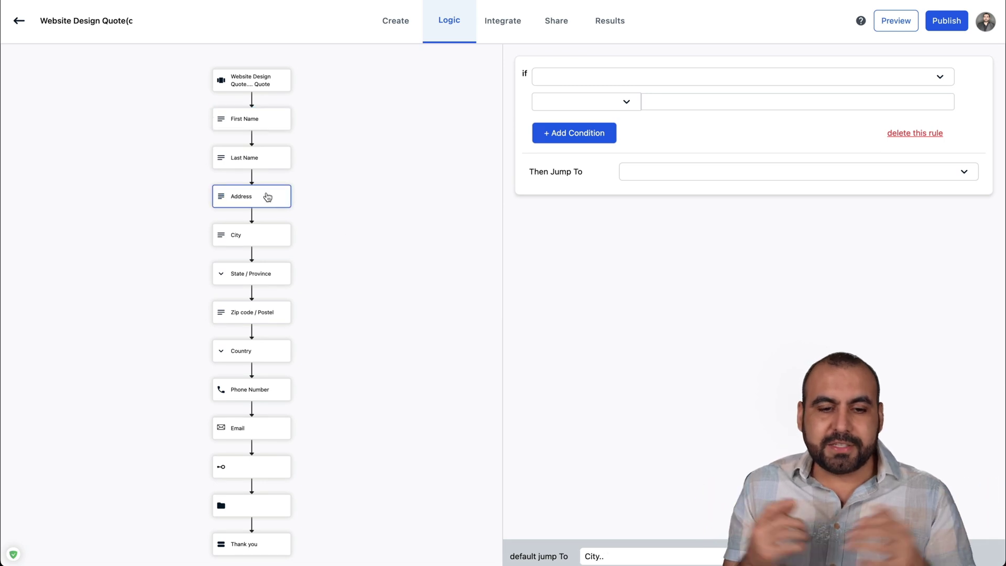
left_click(749, 83)
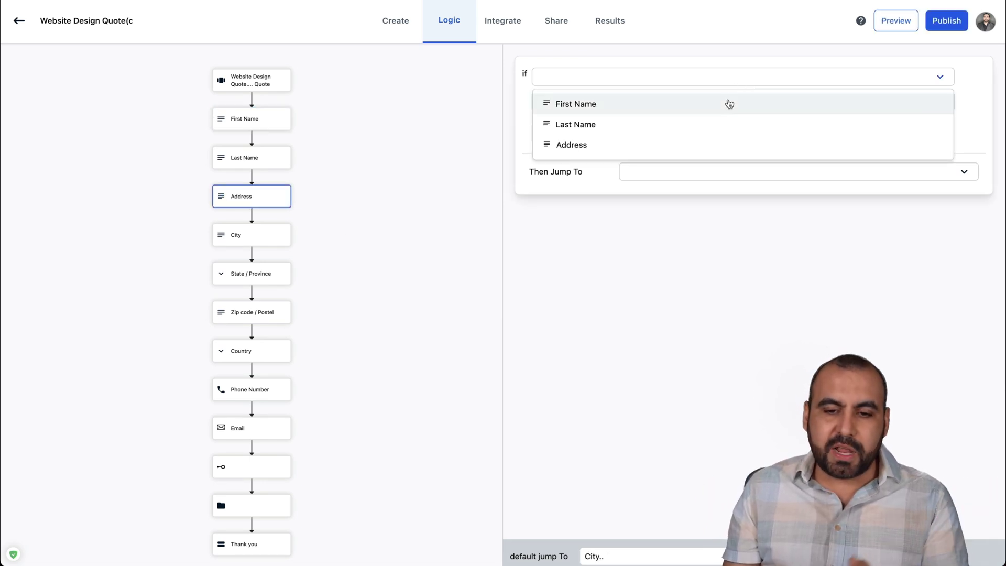
left_click(729, 104)
left_click(629, 101)
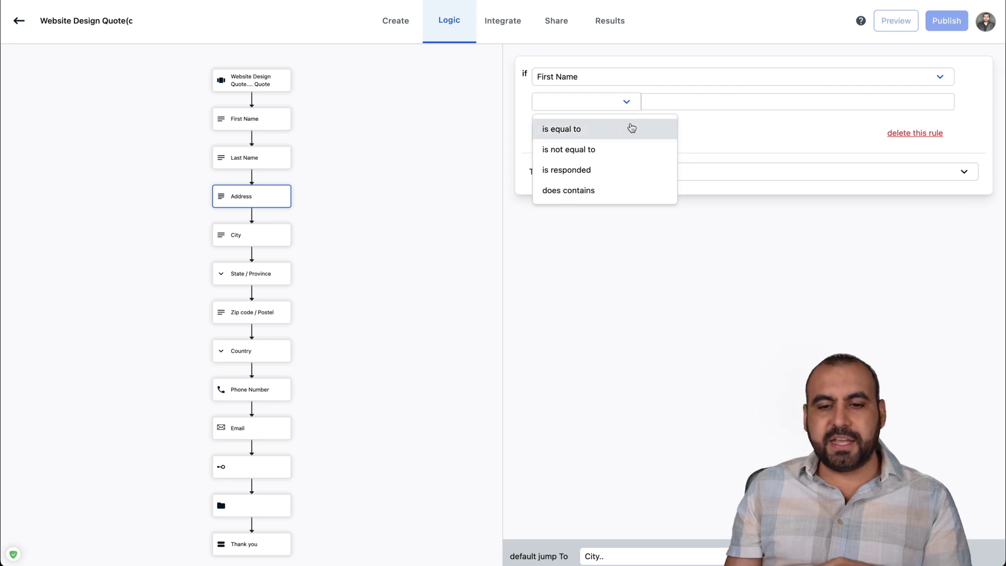
scroll(631, 155, "down", 1)
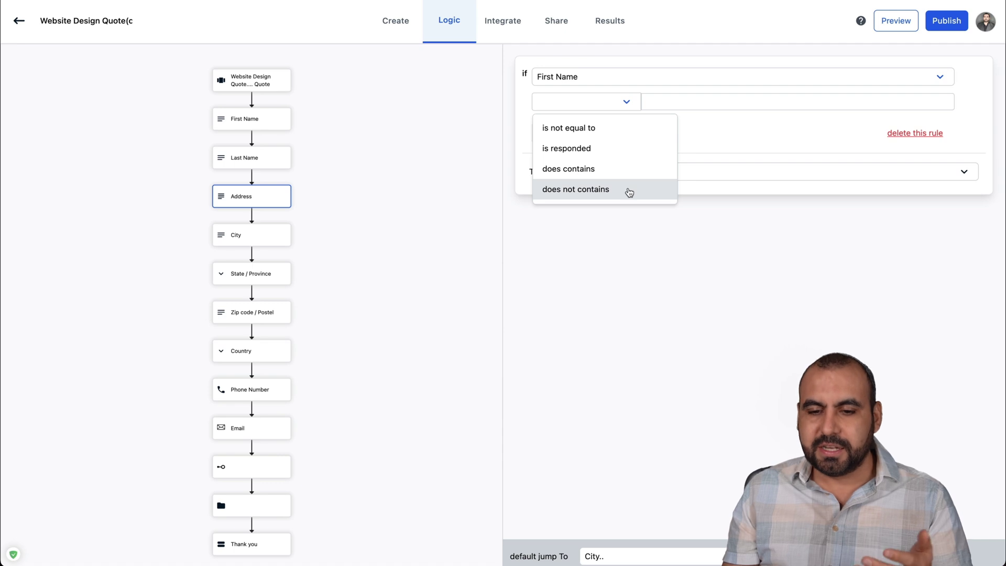
scroll(624, 178, "up", 1)
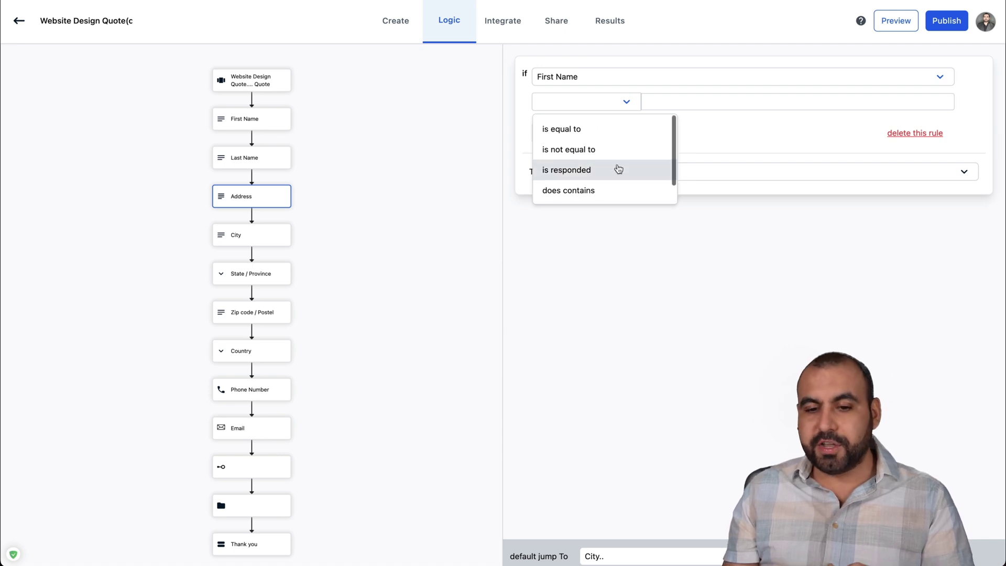
left_click(622, 139)
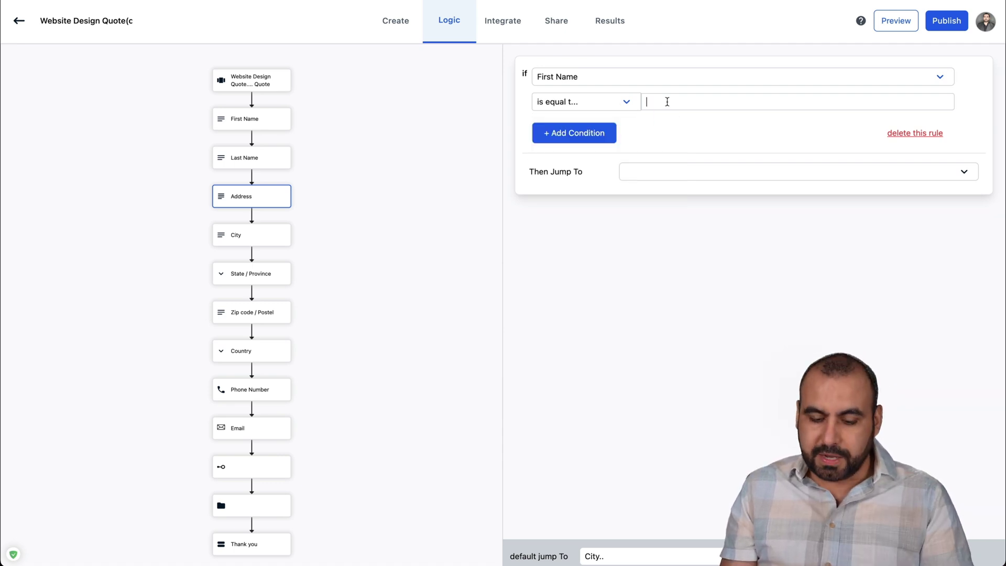
type("Jorge")
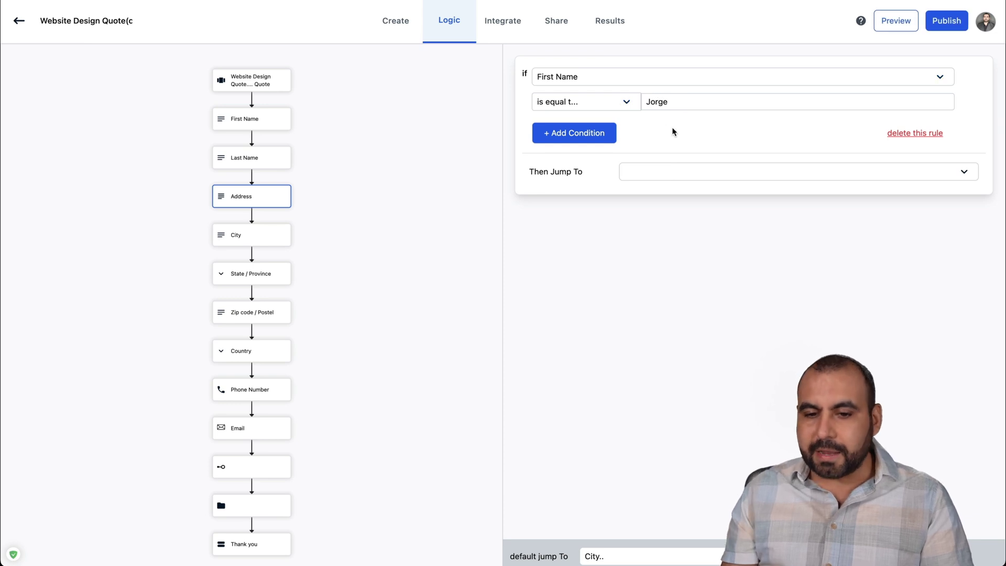
left_click(687, 176)
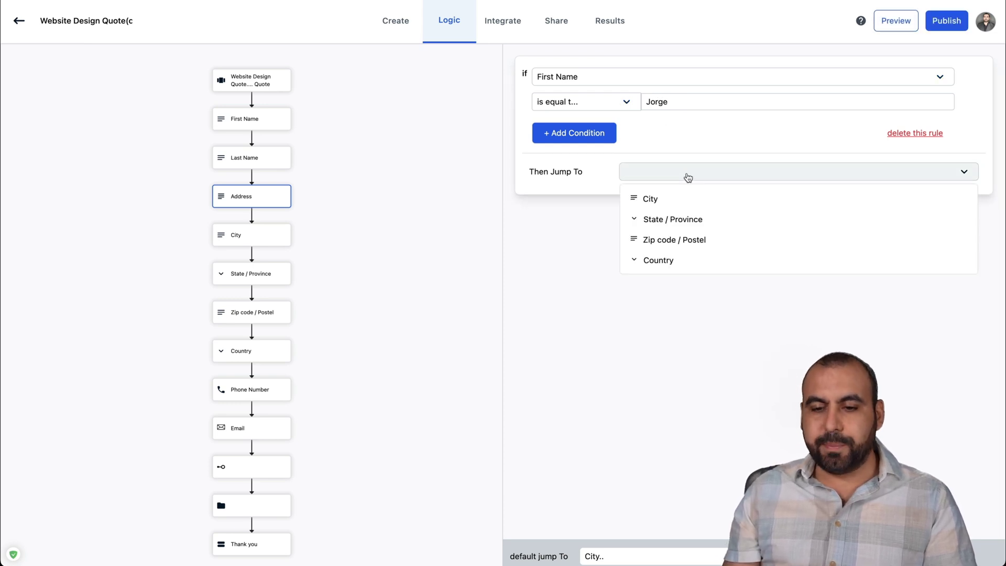
scroll(690, 247, "down", 2)
left_click(690, 244)
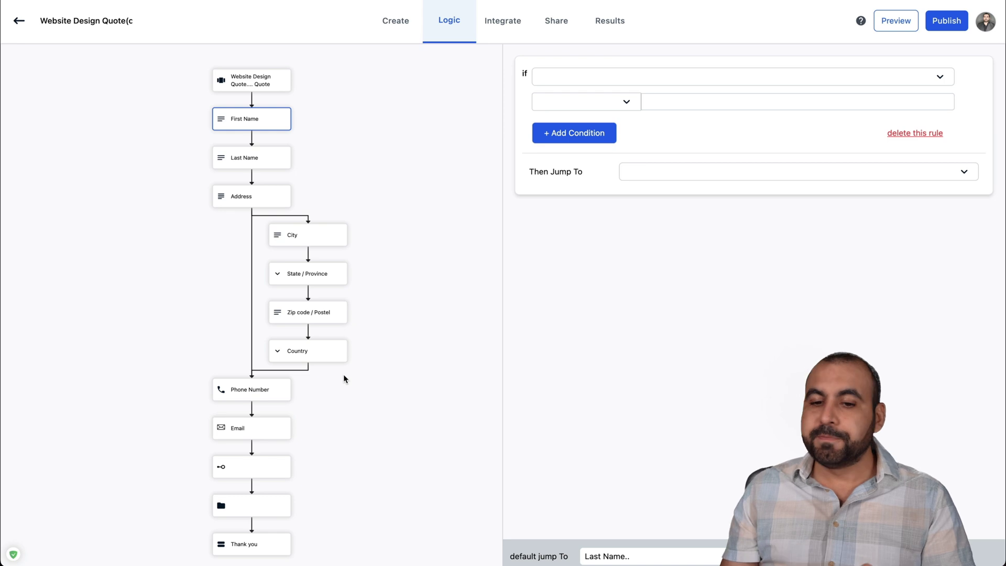
- Recheck the rule's condition, keeping First Name as the checked question and the operator unchanged
left_click(627, 102)
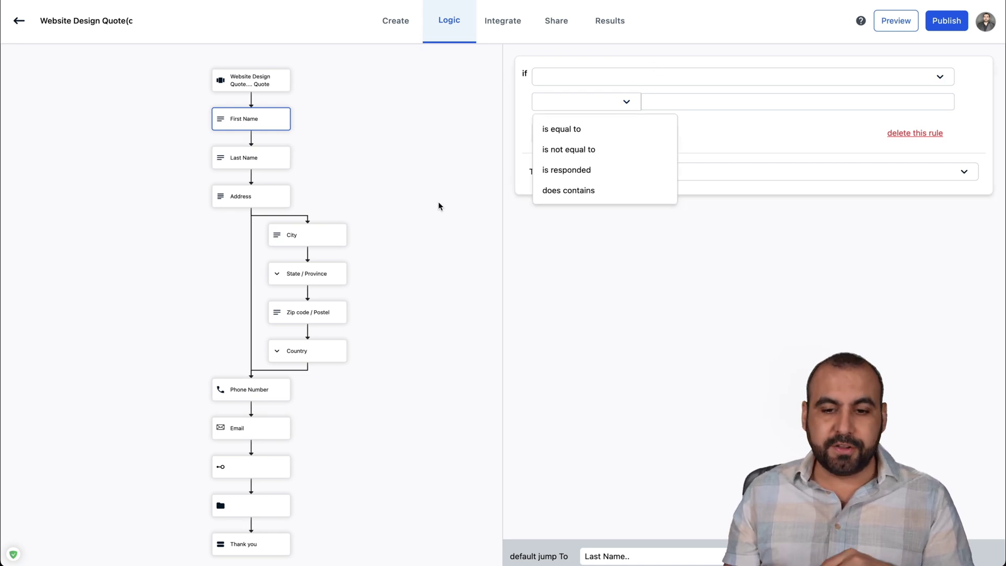
left_click(513, 246)
left_click(619, 101)
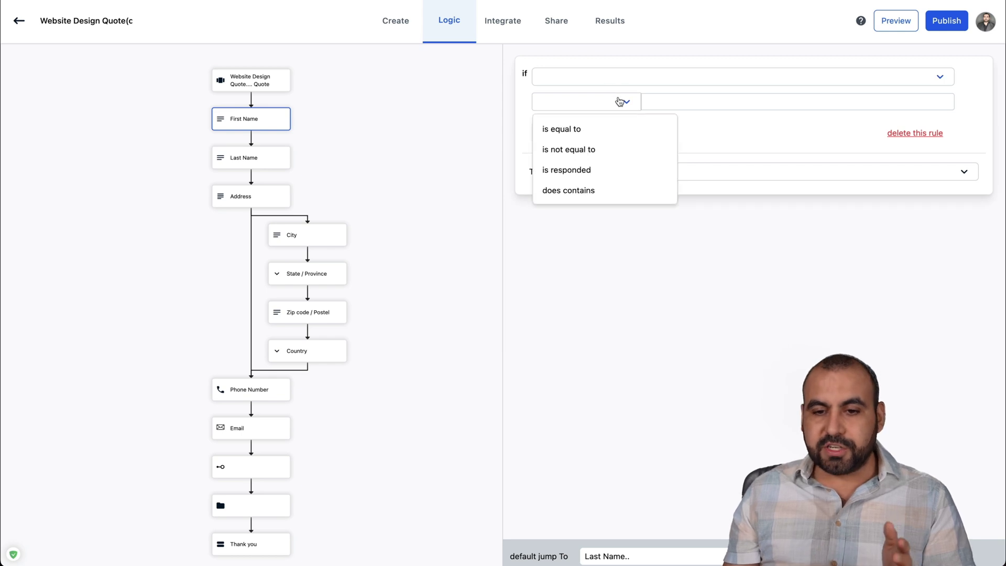
left_click(606, 82)
left_click(580, 80)
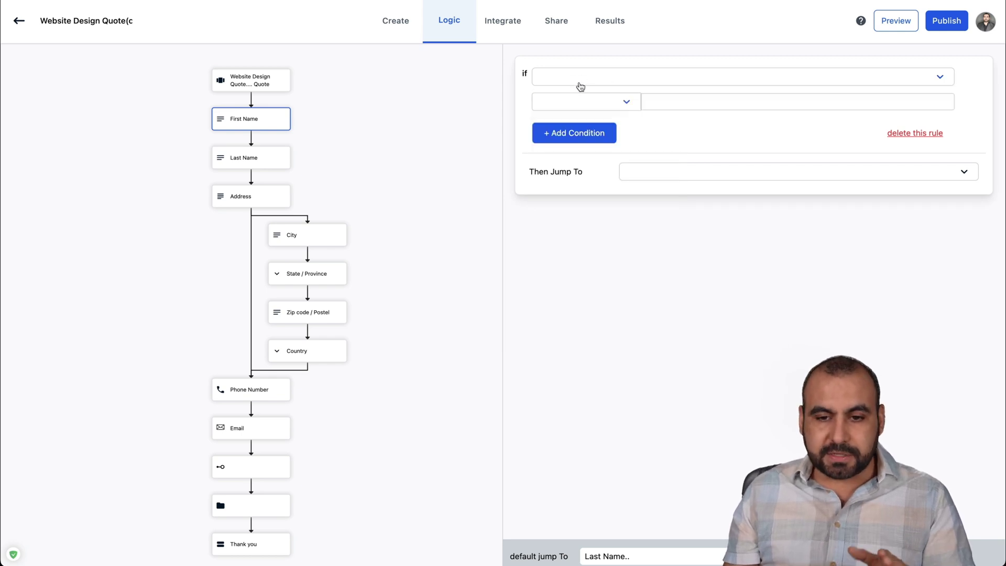
left_click(601, 81)
left_click(597, 104)
left_click(591, 106)
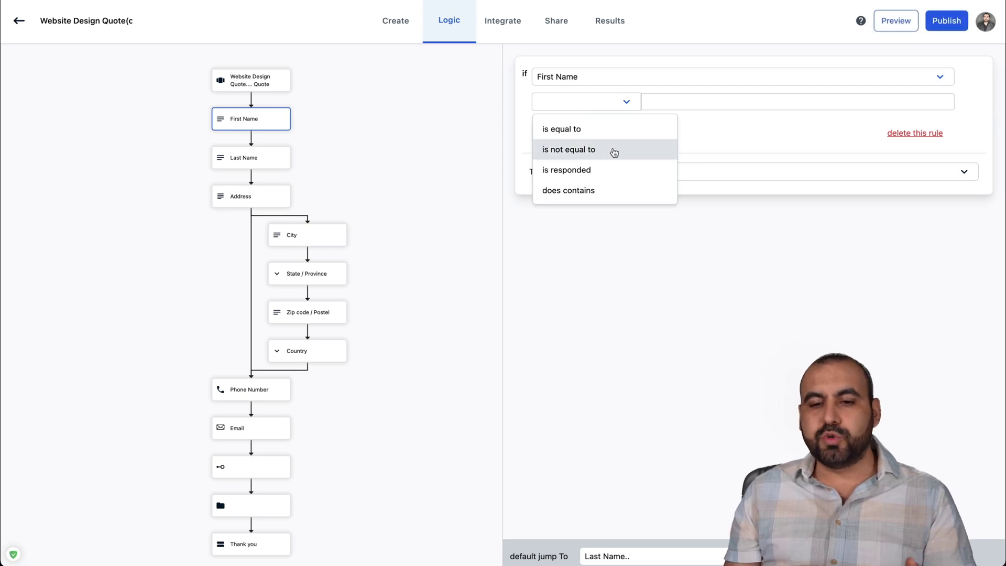
scroll(615, 152, "down", 1)
left_click(681, 248)
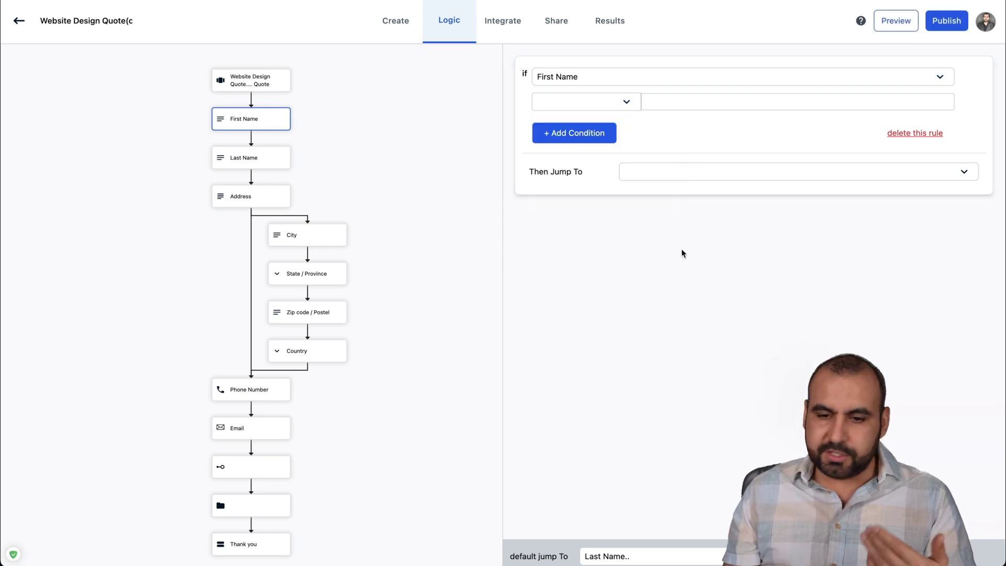
- Add a second condition joined with 'and', leaving the jump target unselected
left_click(612, 134)
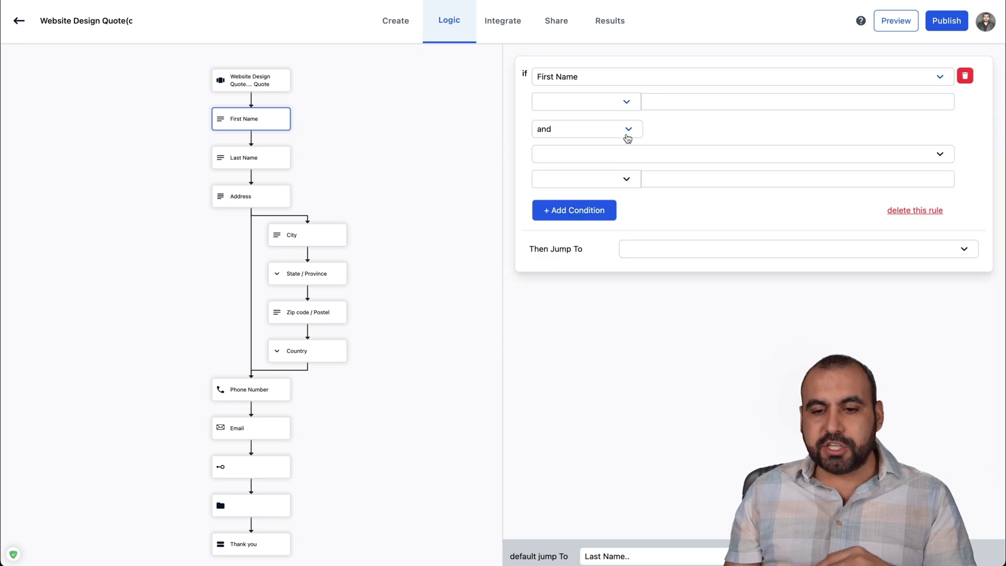
left_click(627, 135)
left_click(676, 141)
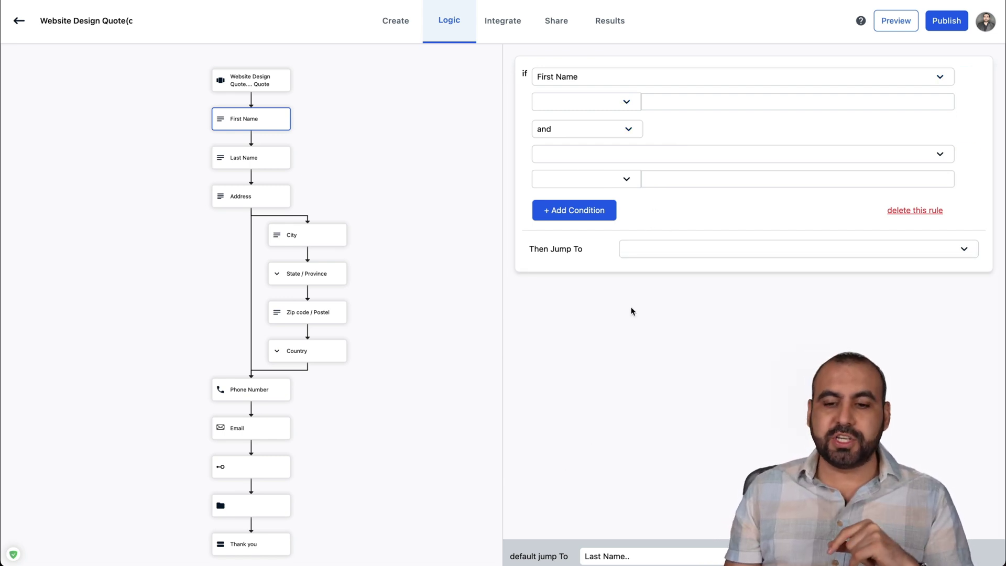
left_click_drag(532, 249, 573, 248)
left_click(654, 251)
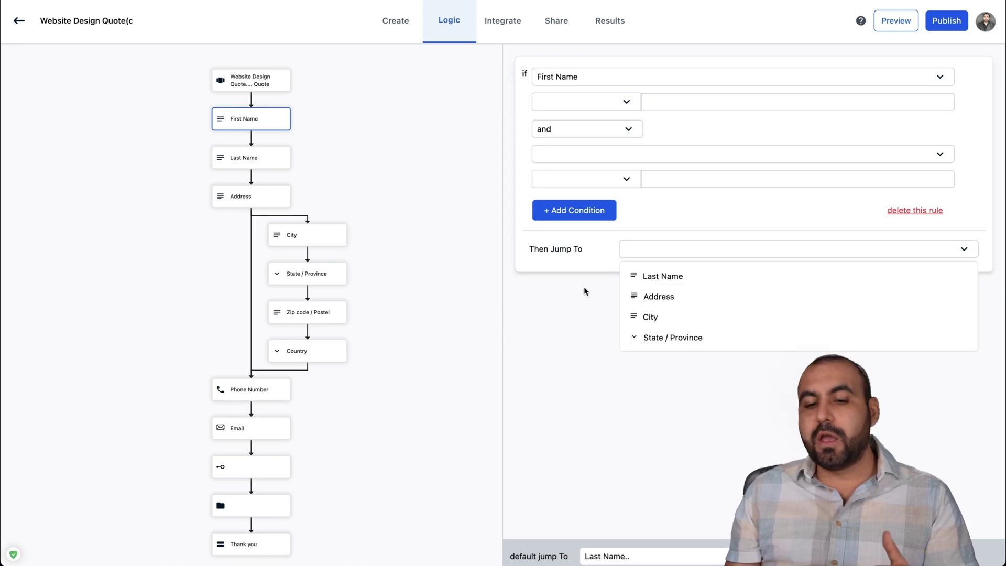
left_click(561, 268)
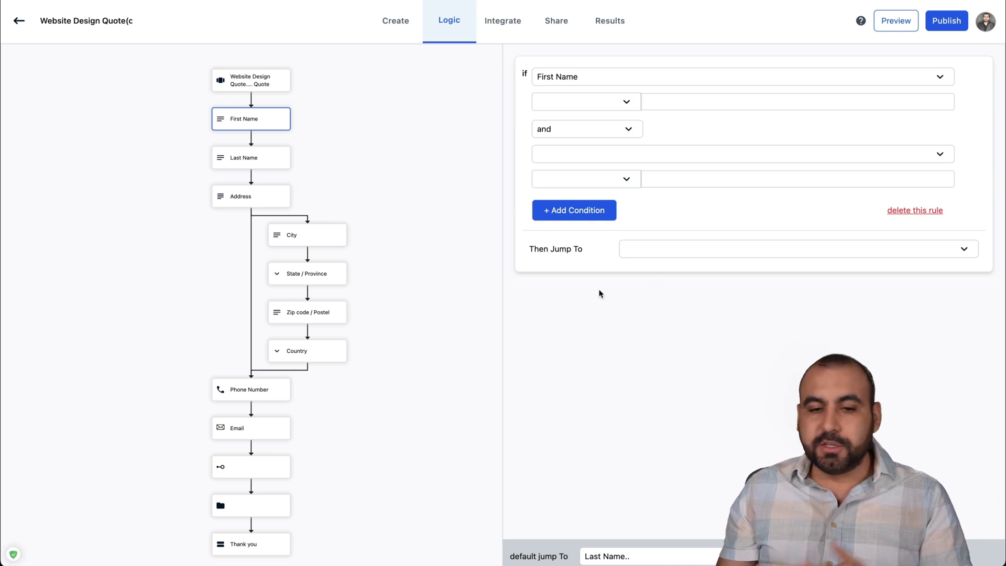
- Browse the available app integrations, then go to the form's Share page
left_click(500, 27)
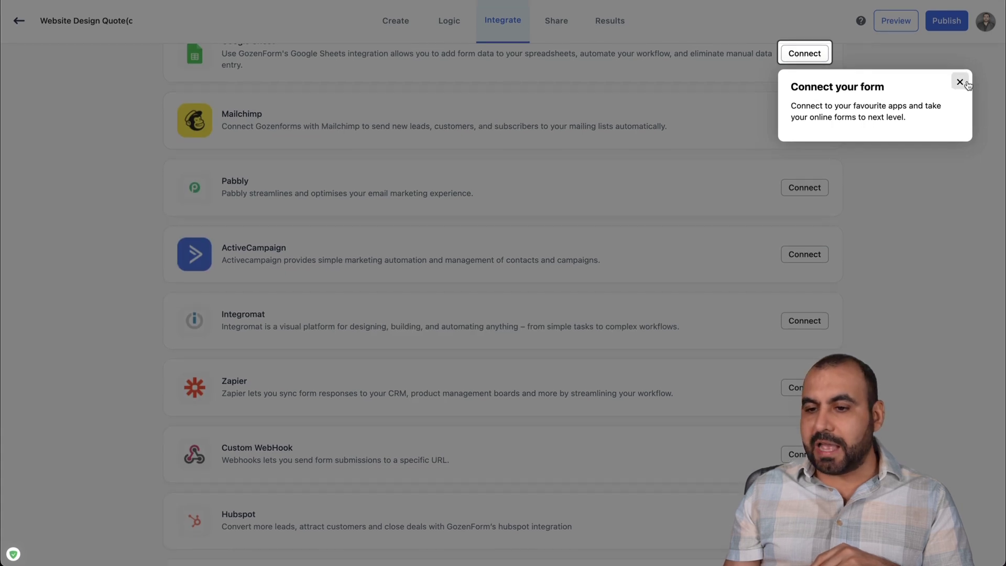
left_click(960, 82)
scroll(454, 215, "down", 1)
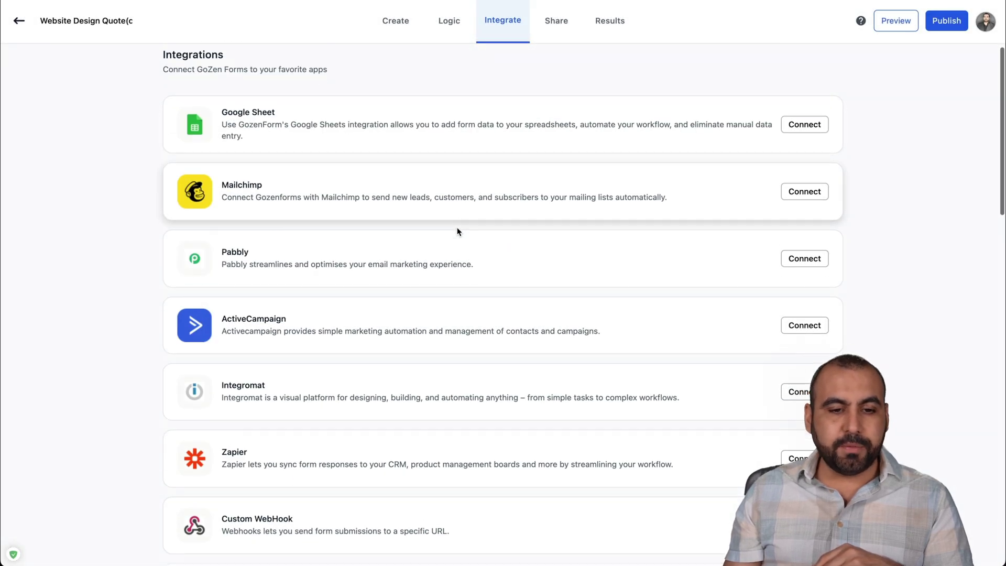
scroll(299, 115, "down", 5)
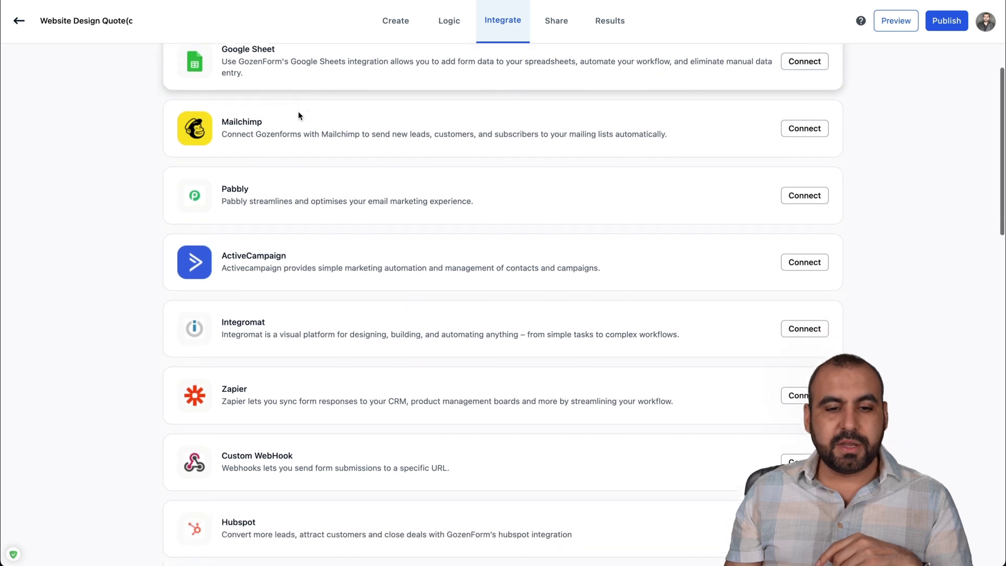
scroll(325, 154, "down", 5)
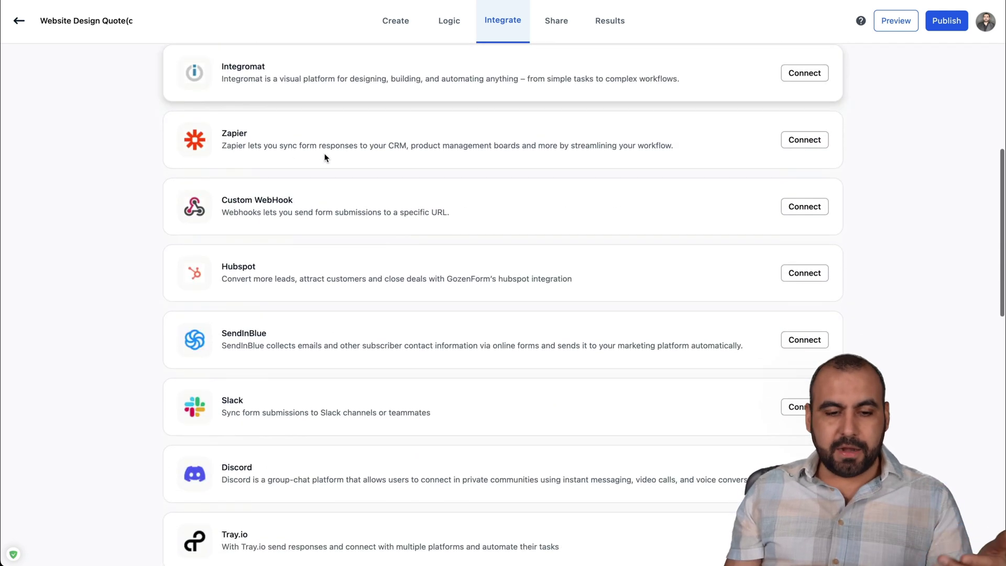
scroll(326, 157, "up", 1)
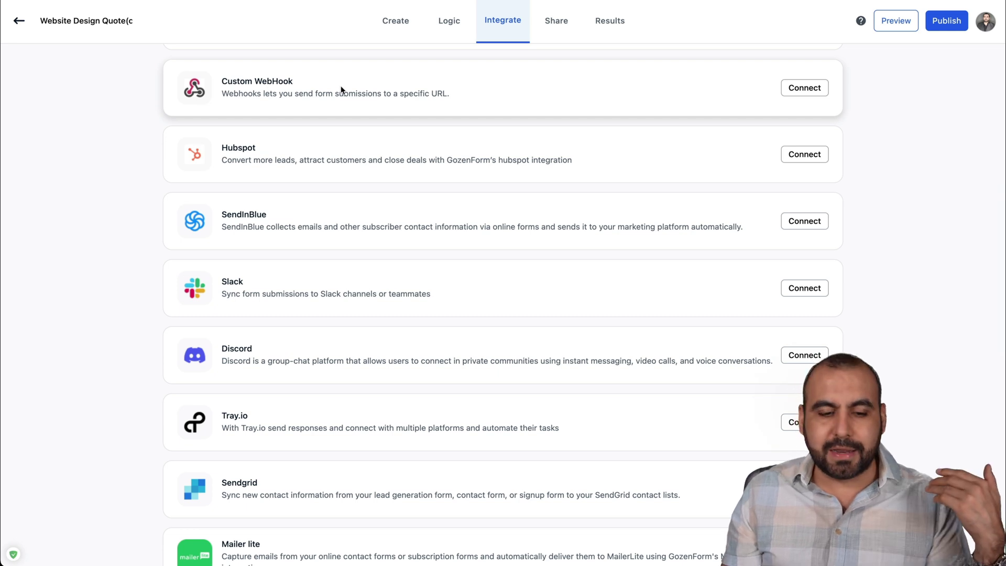
scroll(341, 88, "down", 9)
scroll(341, 88, "up", 18)
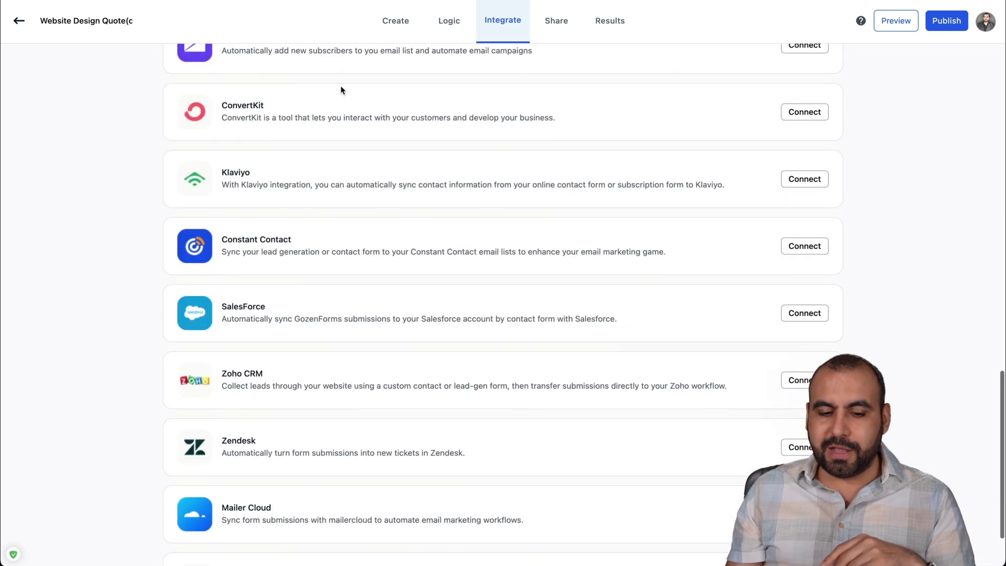
left_click(557, 22)
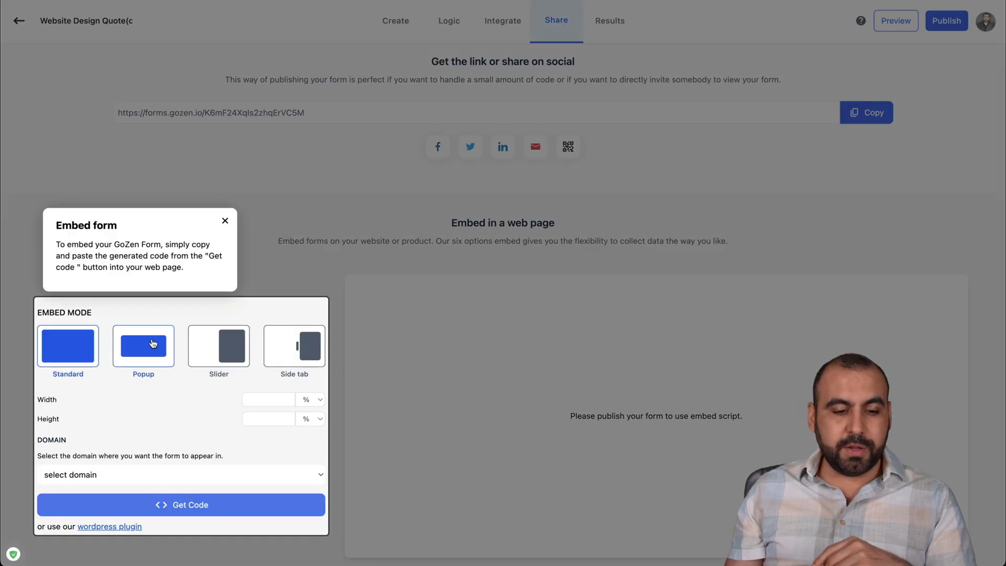
- Set the form's embed mode to Side tab after previewing Popup and Slider, leaving the domain unchosen
left_click(224, 220)
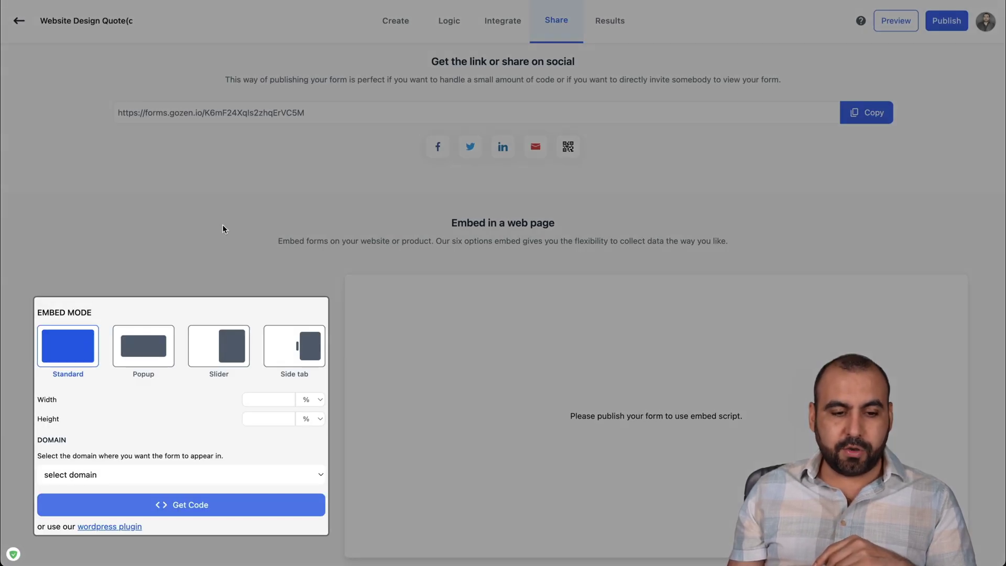
left_click(145, 352)
left_click(225, 349)
left_click(293, 335)
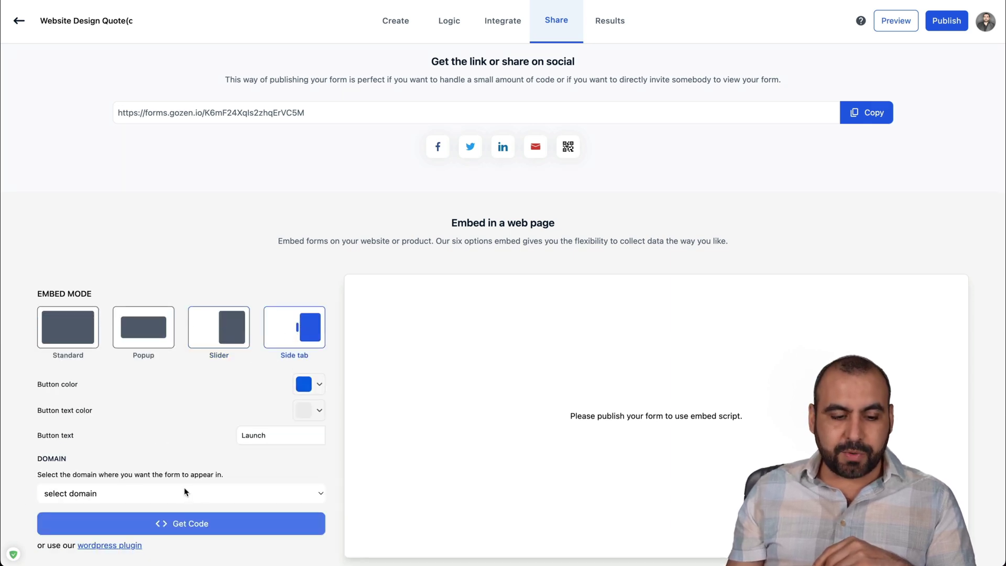
left_click(184, 493)
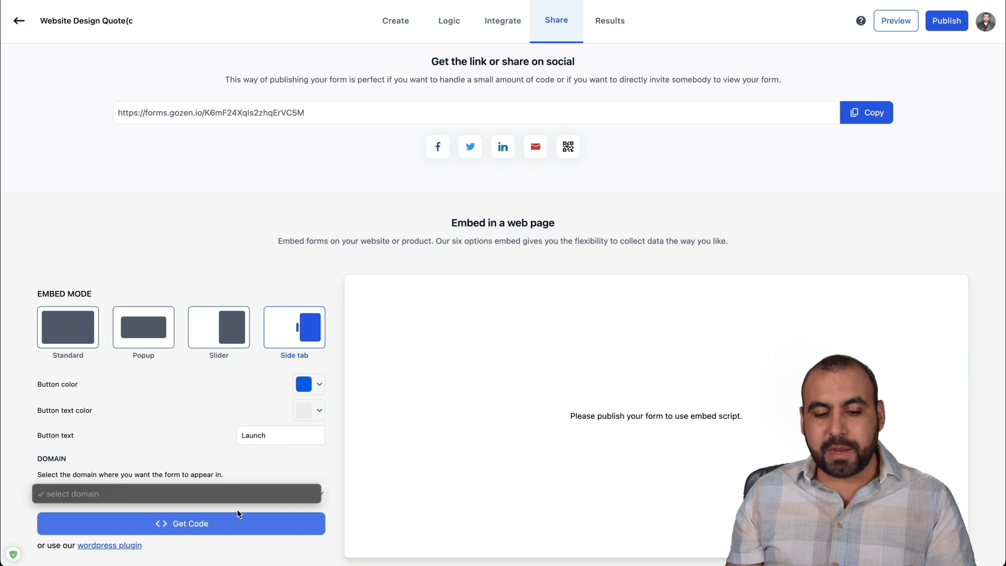
left_click(293, 495)
- View the form's Results across Summary, Responses and Insights, showing no responses yet
left_click(616, 22)
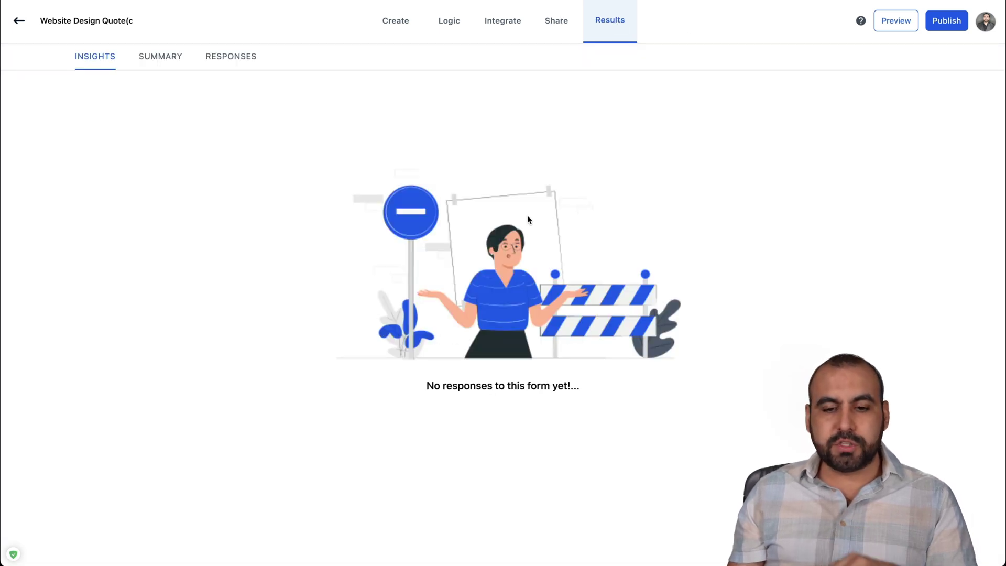
left_click(160, 69)
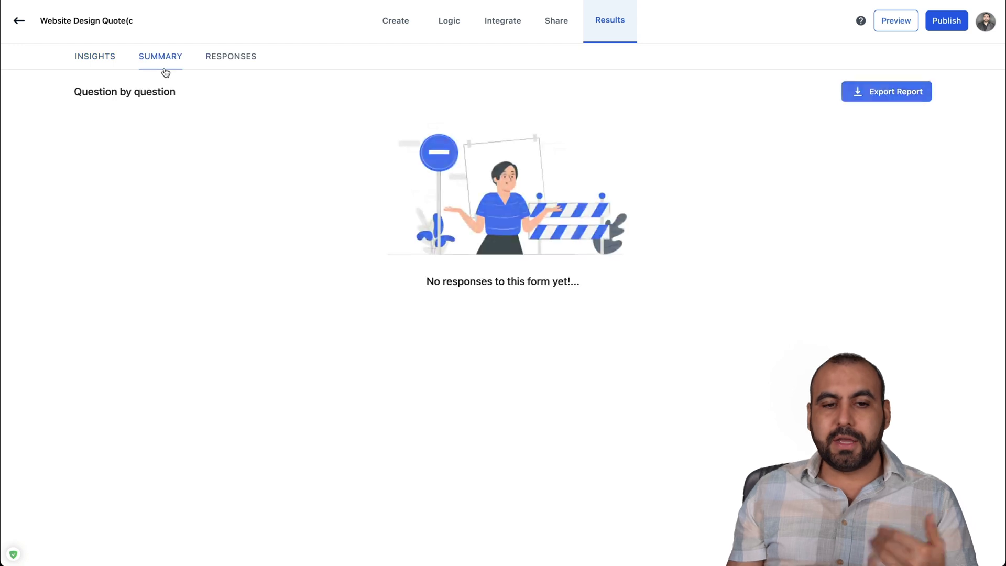
left_click(248, 57)
left_click(108, 64)
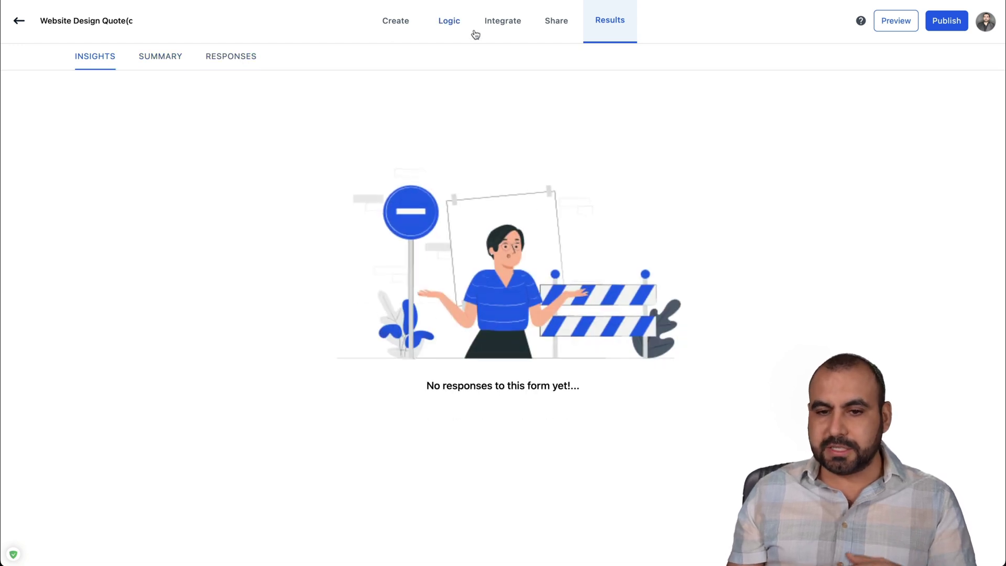
- Apply Theme 75 with its photo background to the Website Design Quote form, then bring up Settings
left_click(419, 29)
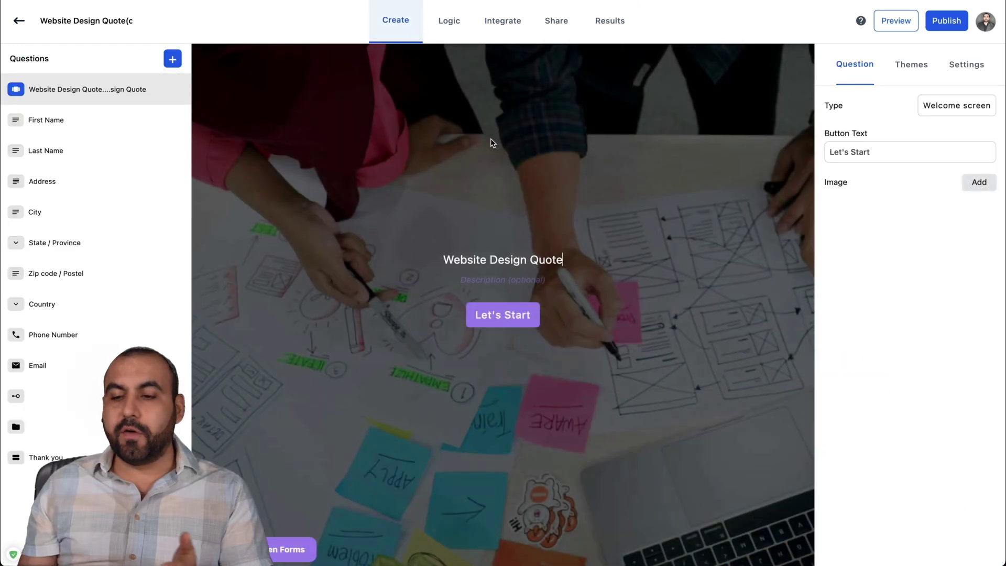
left_click(910, 67)
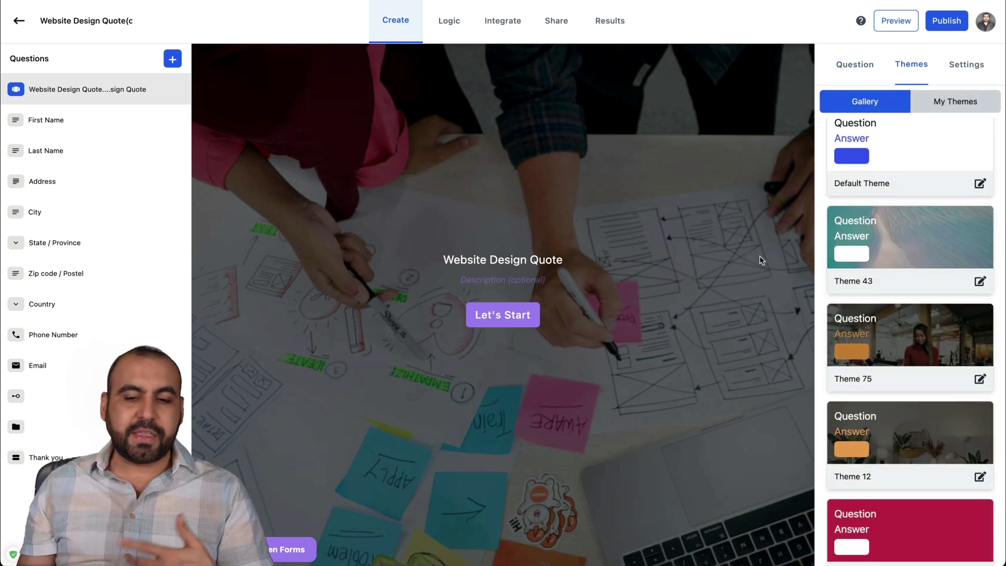
left_click(894, 322)
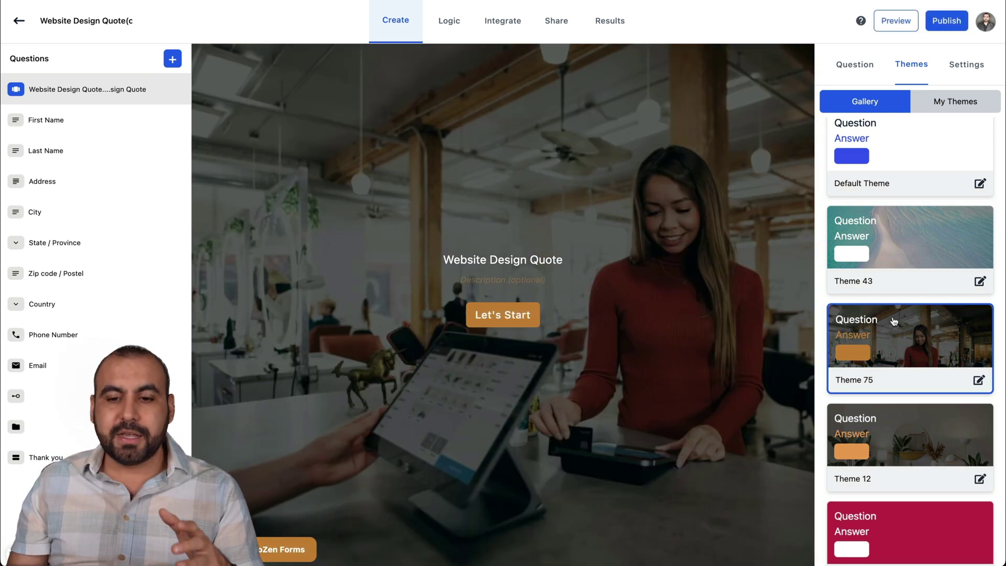
scroll(894, 367, "down", 2)
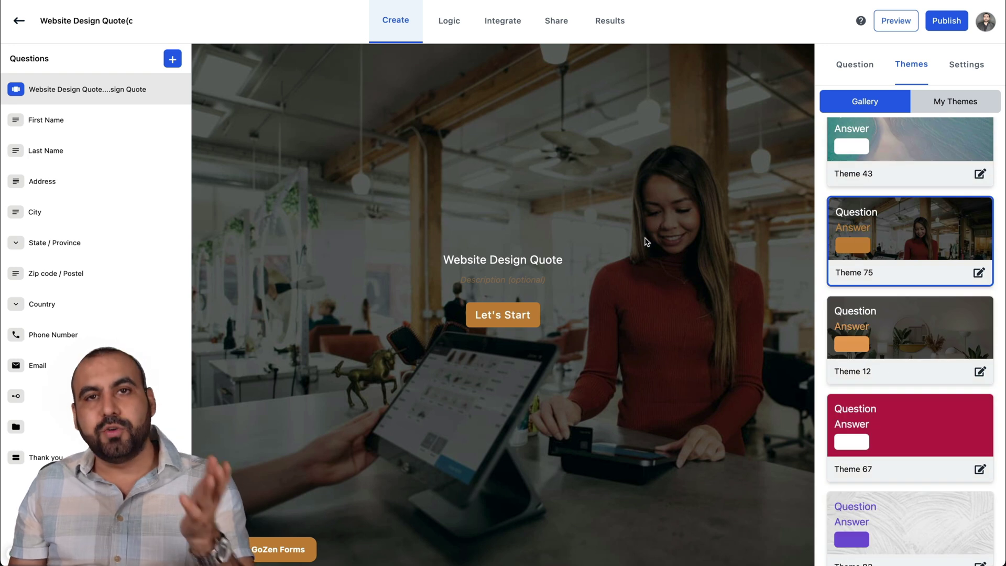
scroll(898, 304, "down", 10)
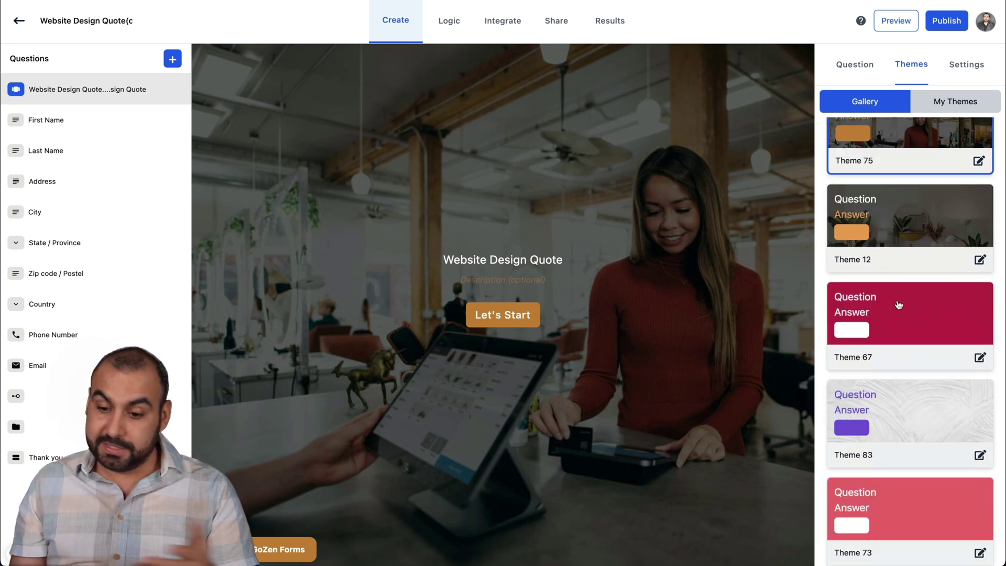
scroll(897, 303, "down", 15)
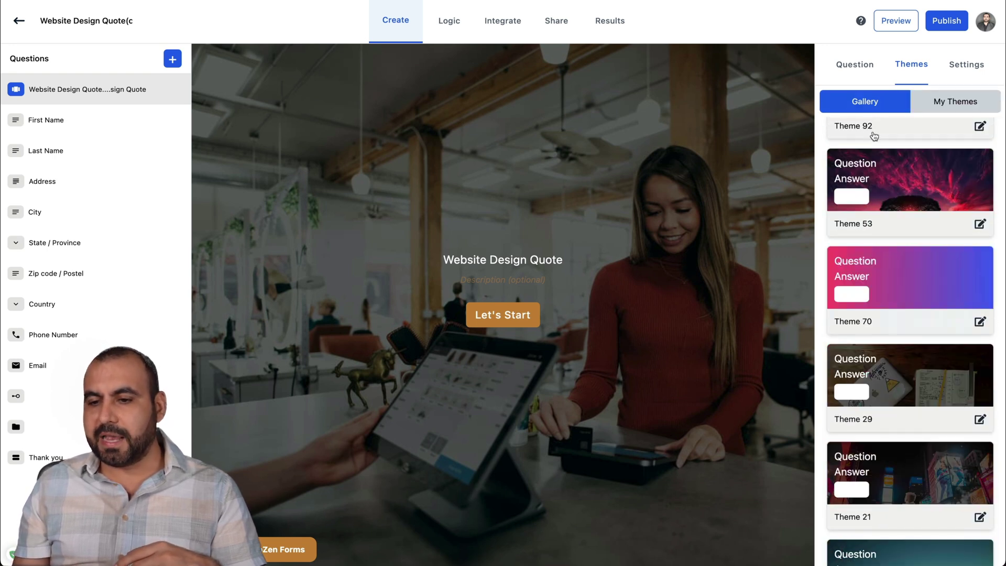
left_click(960, 68)
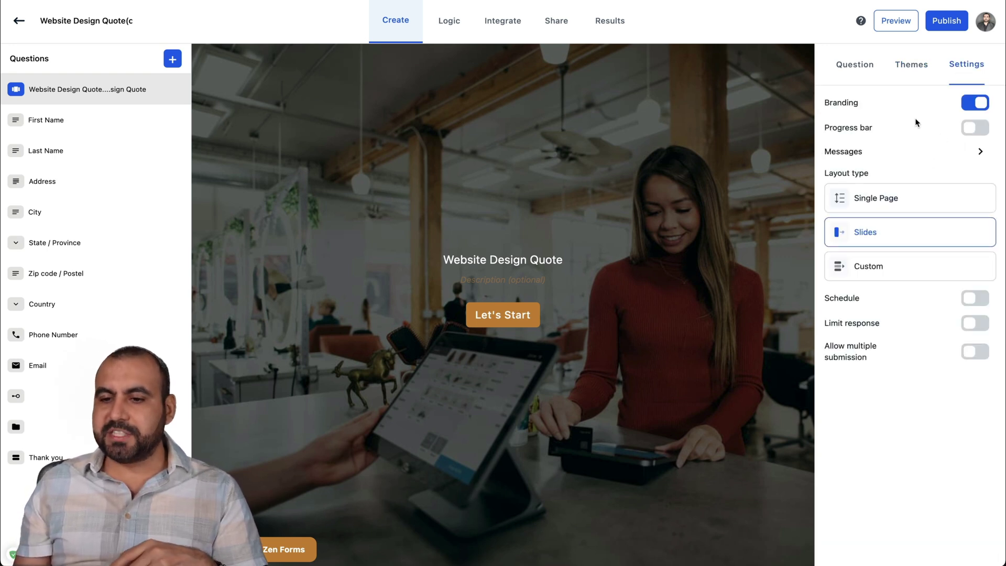
- Switch form branding off and the progress bar on, so it shows '1 of 13 answered'
left_click(965, 108)
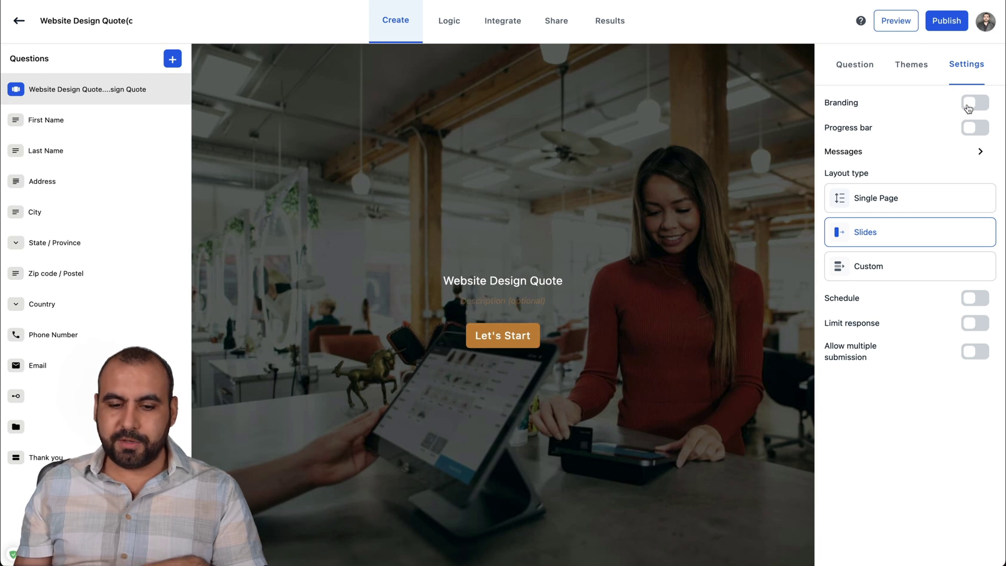
left_click(968, 107)
left_click(968, 108)
left_click(889, 231)
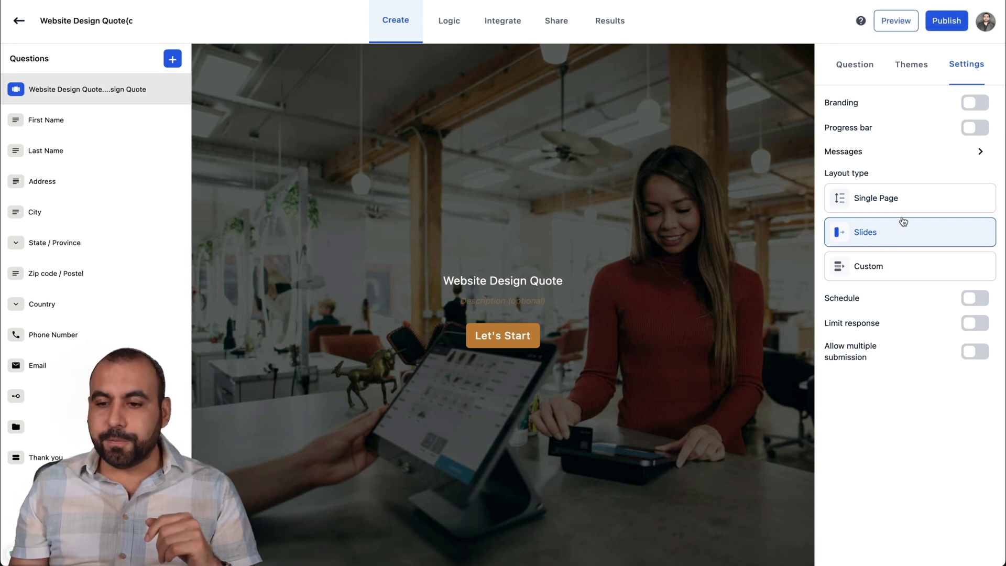
left_click(974, 128)
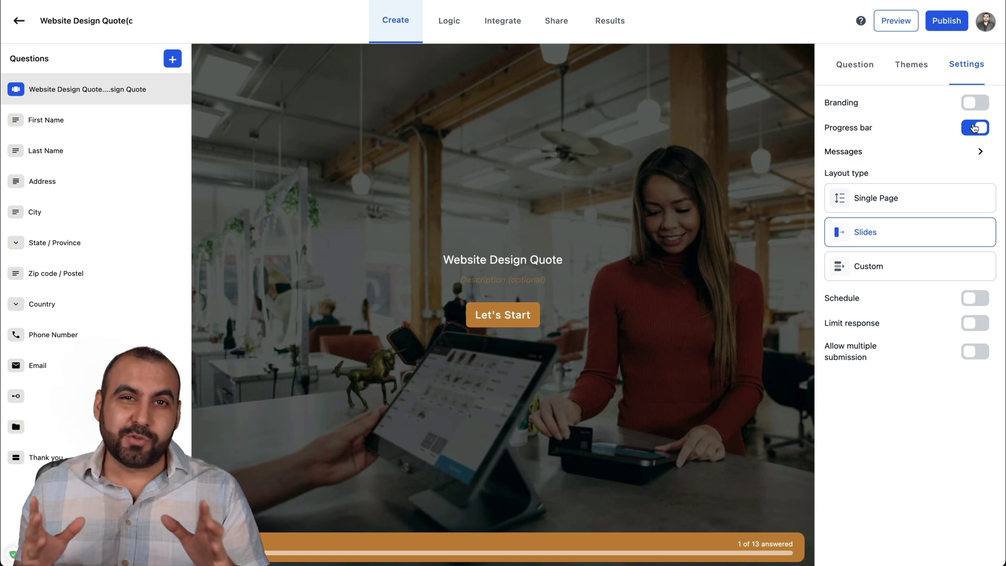
left_click(979, 151)
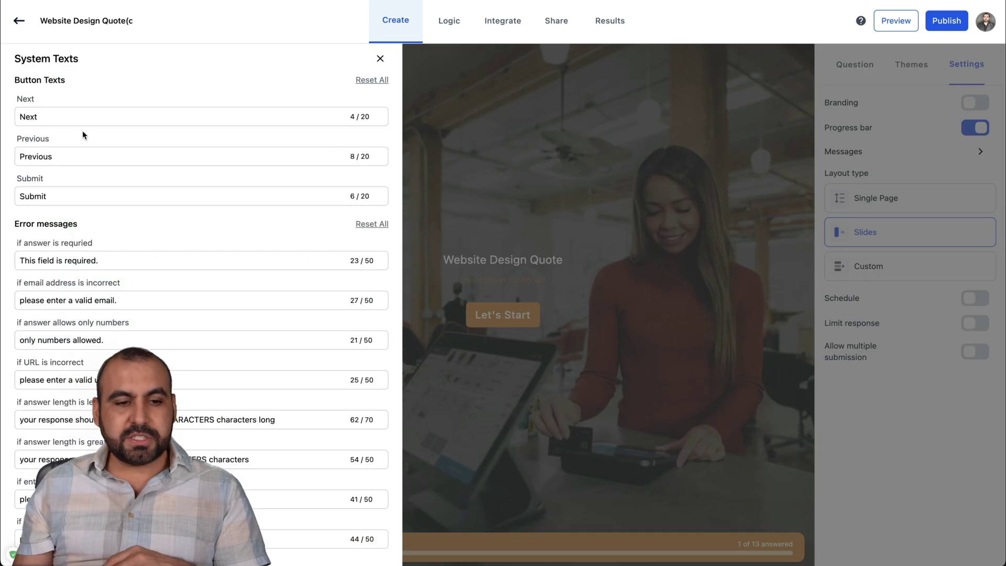
scroll(140, 161, "down", 1)
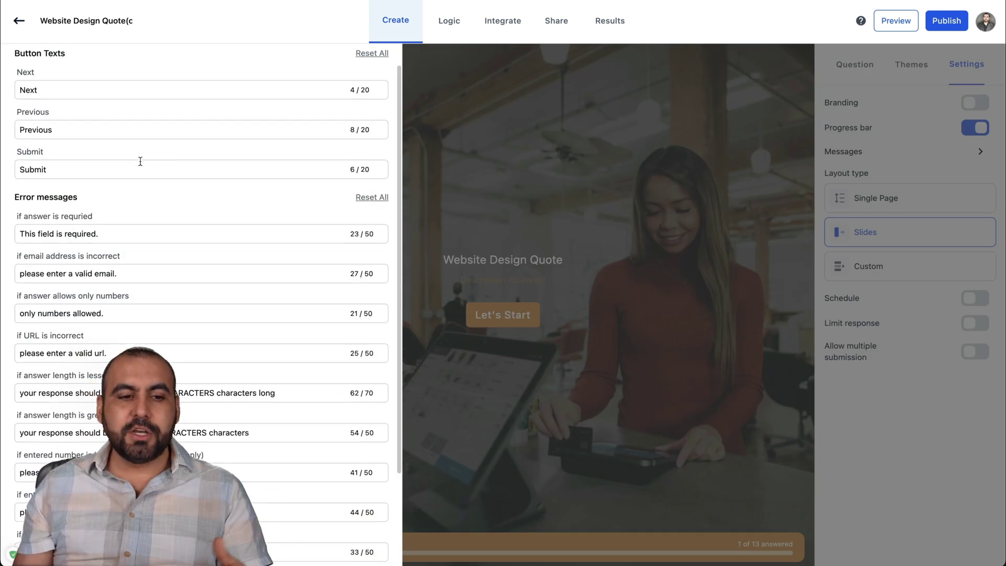
scroll(141, 160, "up", 1)
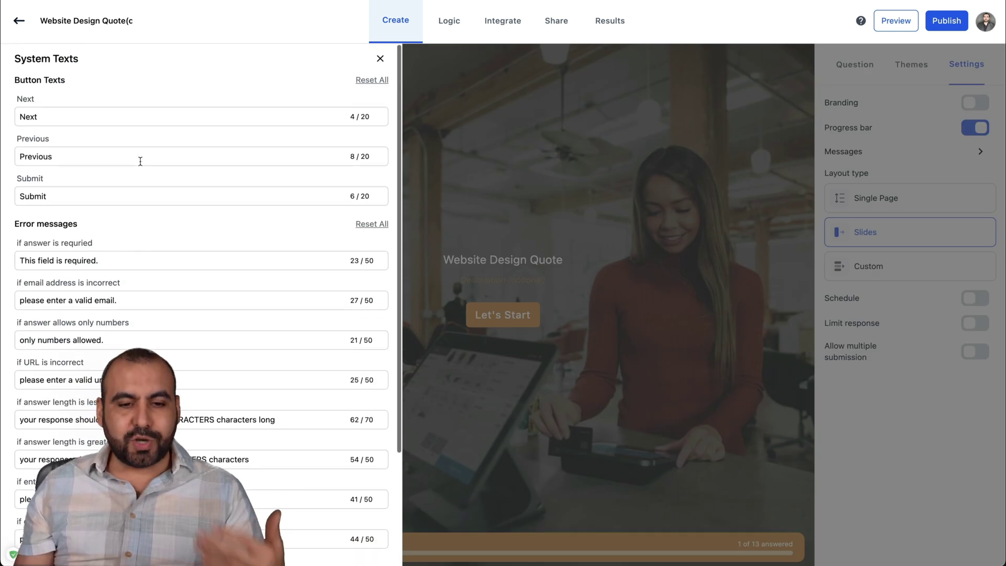
double_click(51, 116)
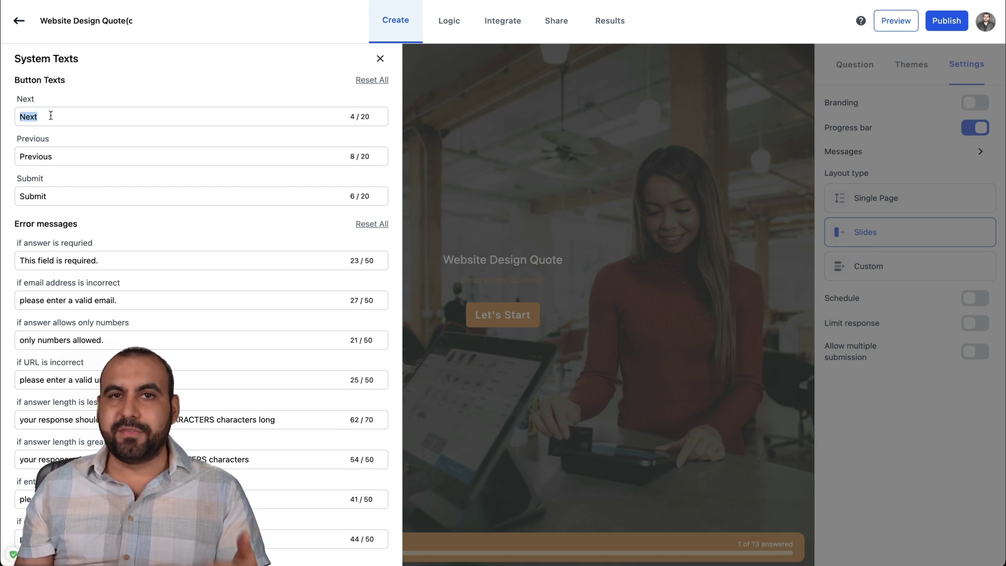
scroll(157, 209, "down", 4)
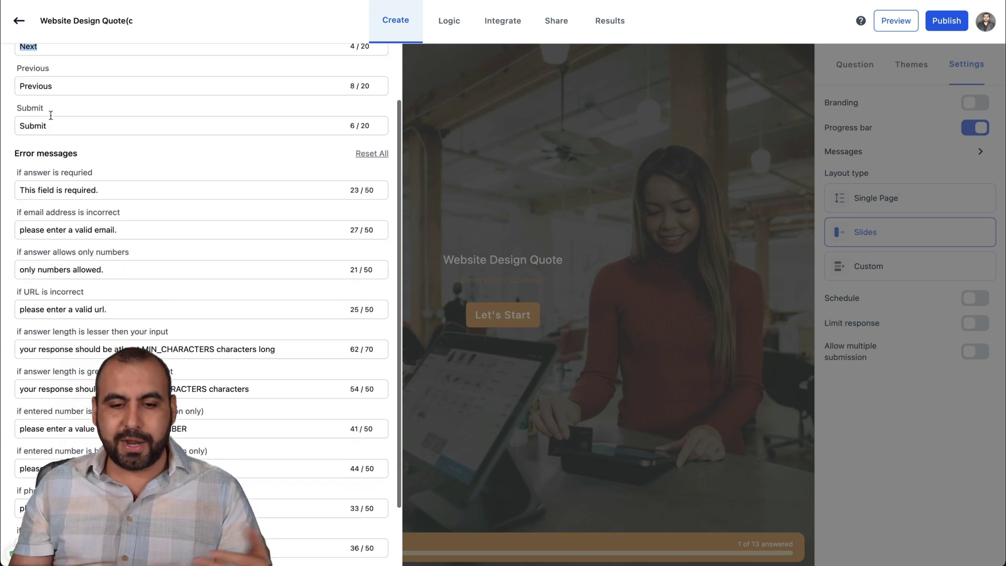
scroll(157, 210, "up", 4)
left_click(178, 65)
scroll(178, 64, "up", 1)
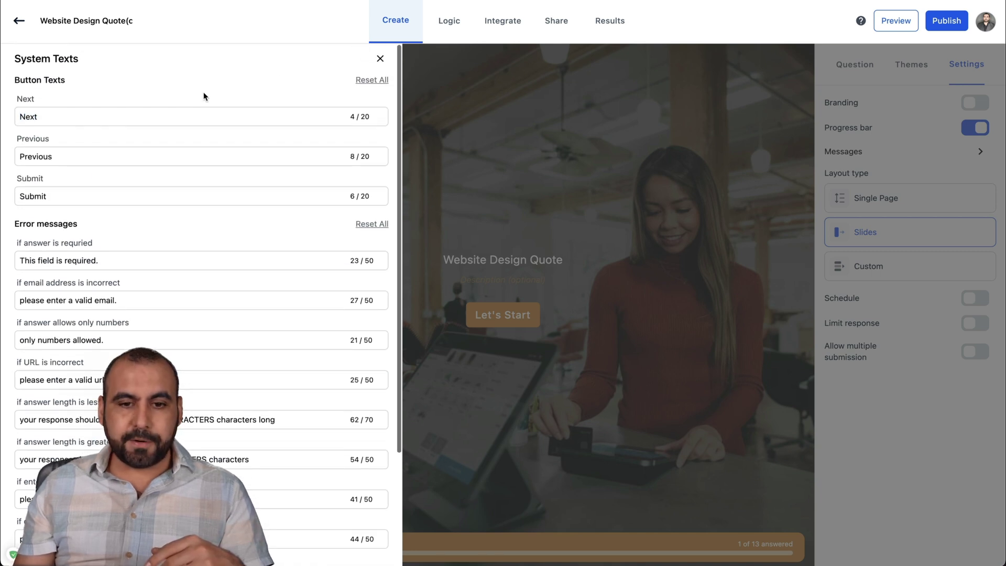
left_click(383, 60)
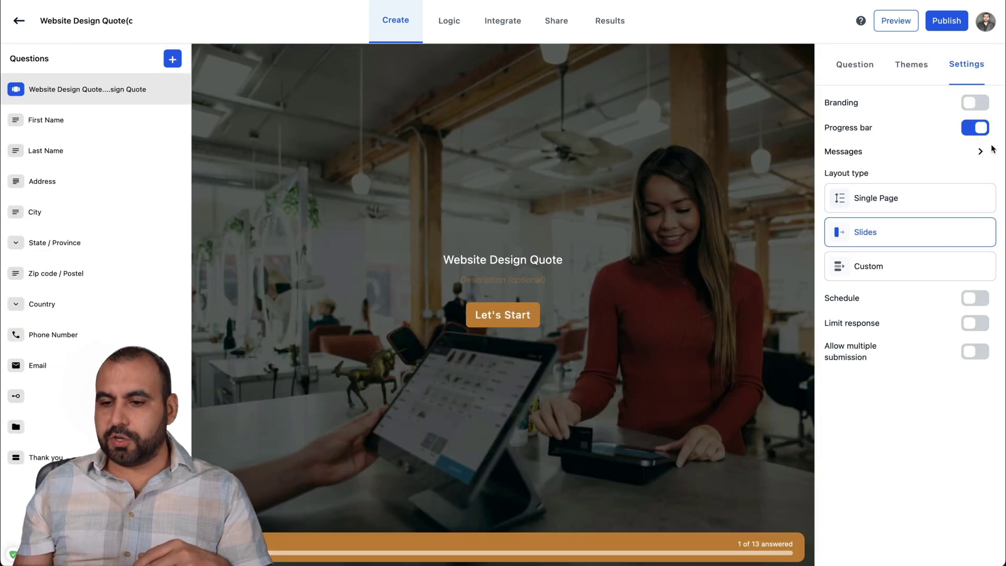
left_click(965, 298)
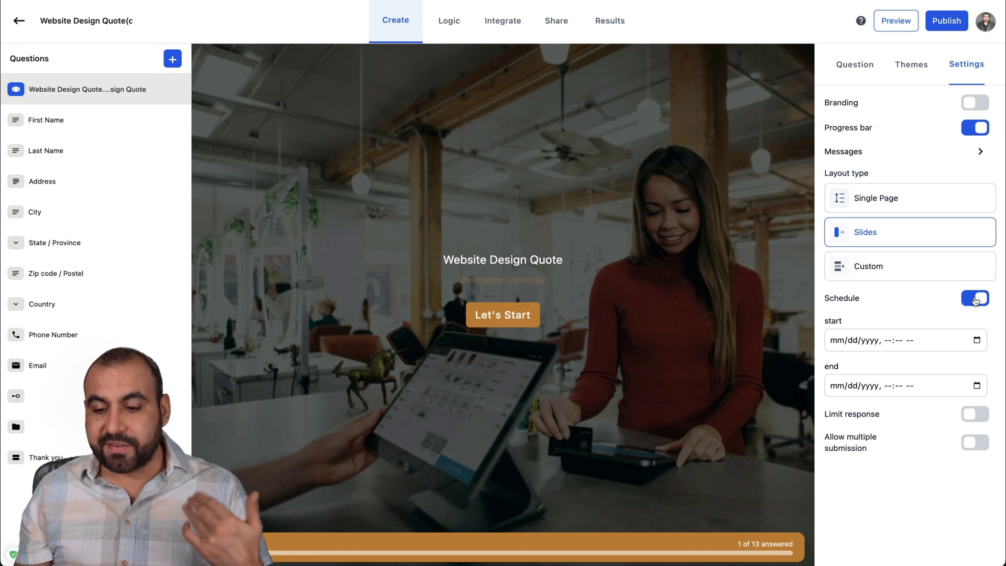
left_click(976, 299)
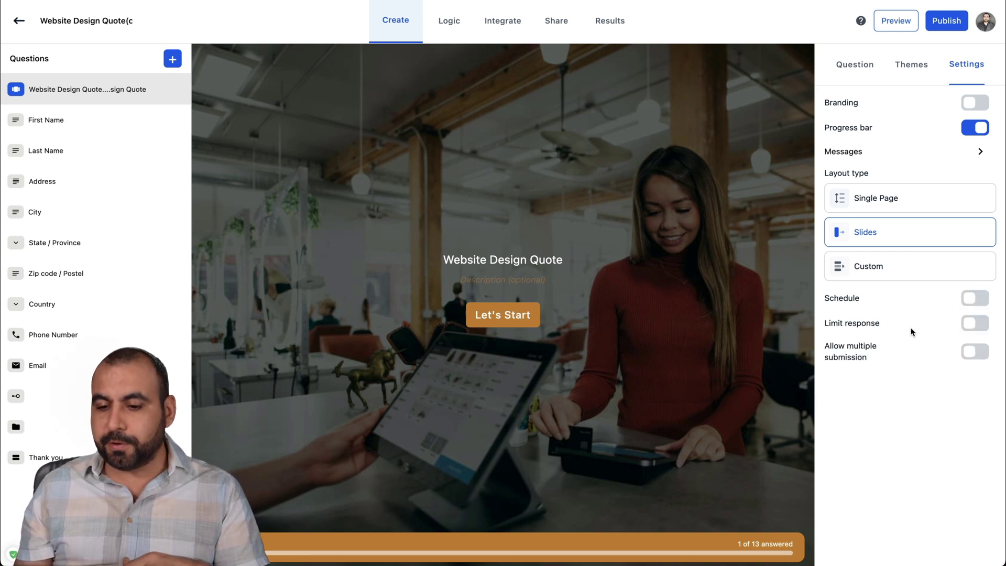
left_click(985, 325)
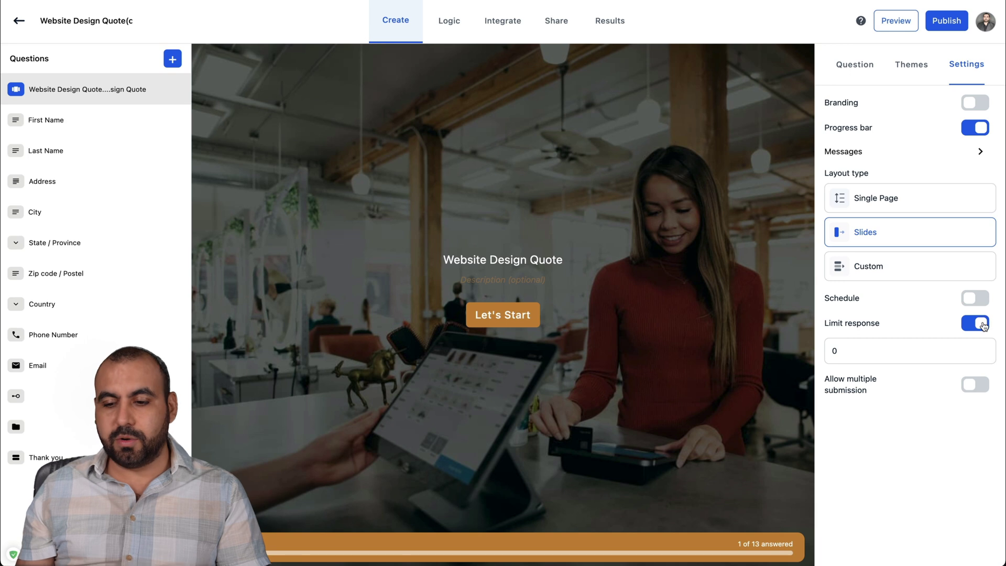
left_click(984, 325)
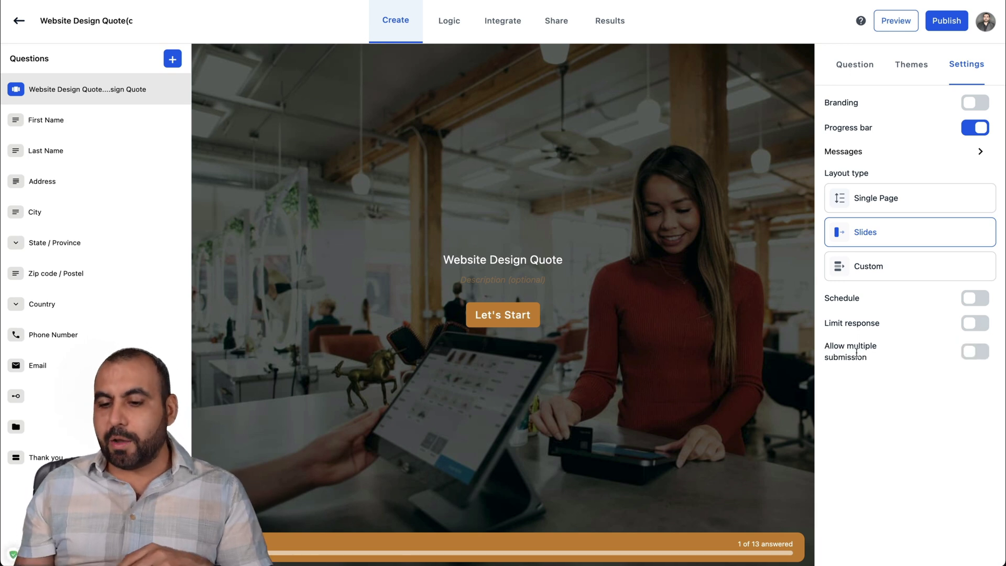
left_click(983, 357)
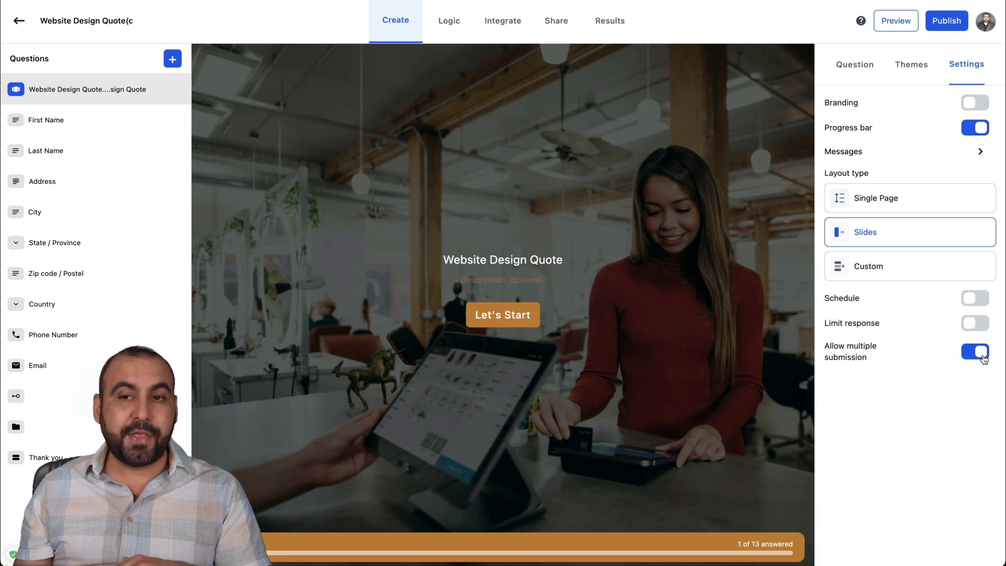
left_click(983, 359)
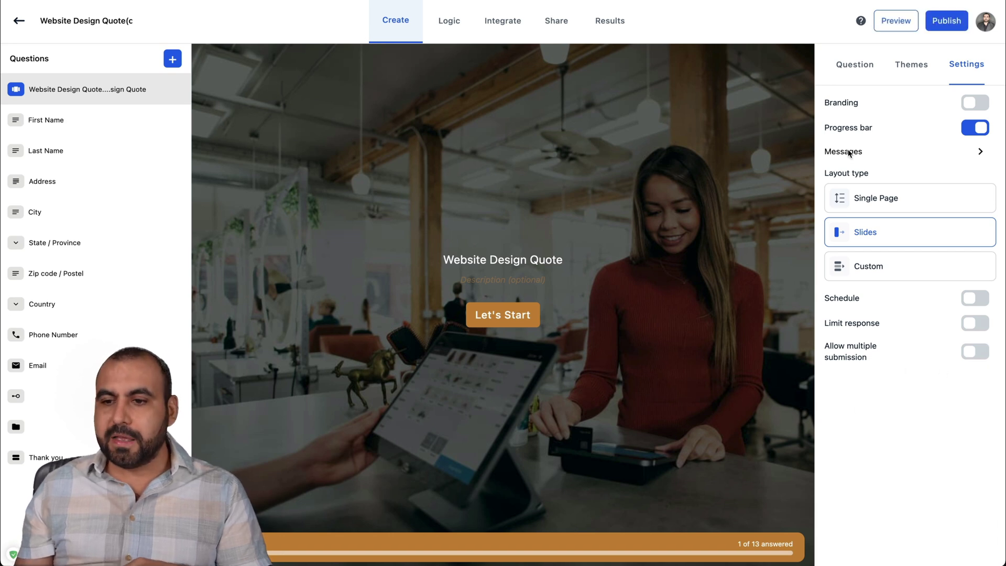
left_click(947, 21)
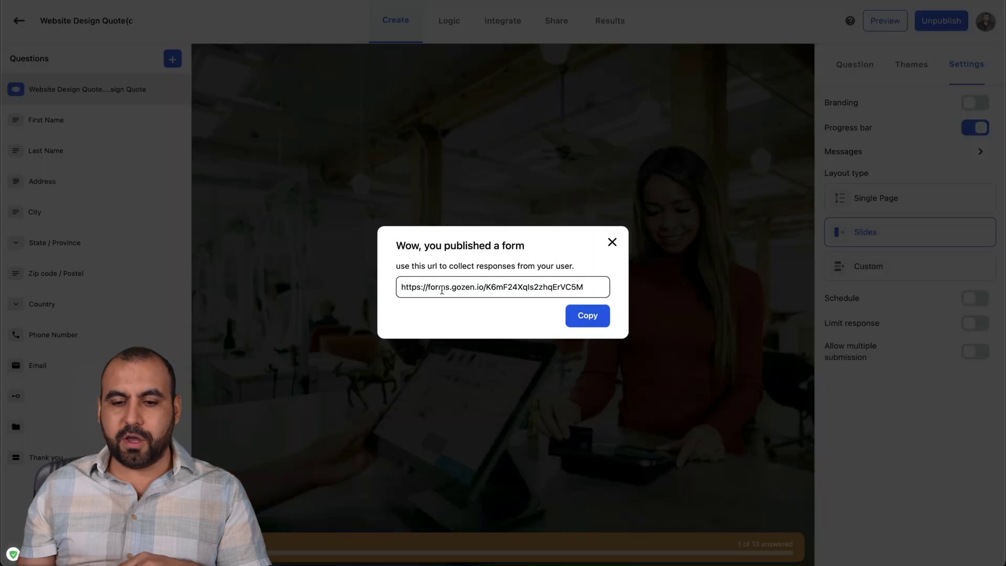
- Publish the Website Design Quote form, view its shareable link, and return to the workspace dashboard
left_click(660, 266)
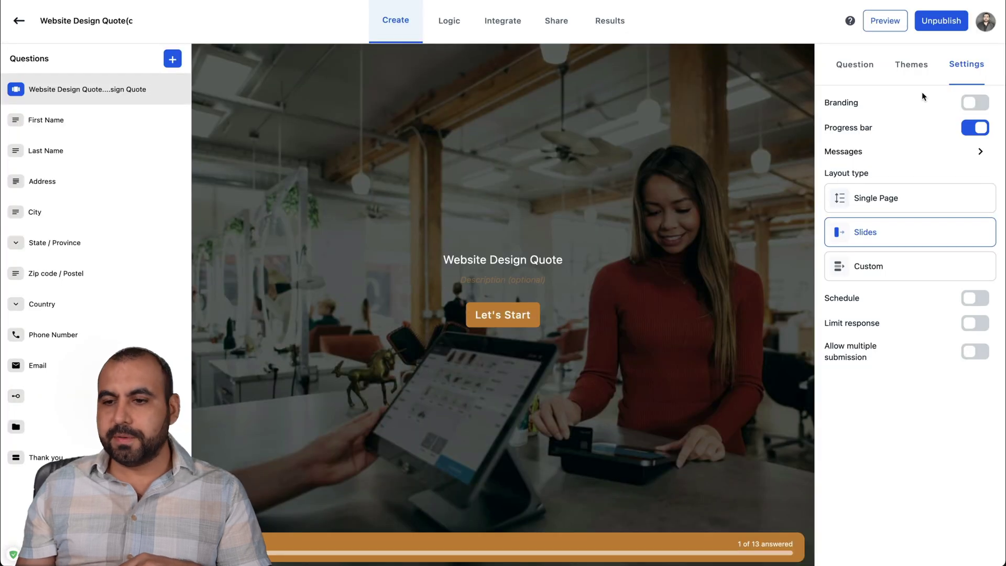
left_click(943, 21)
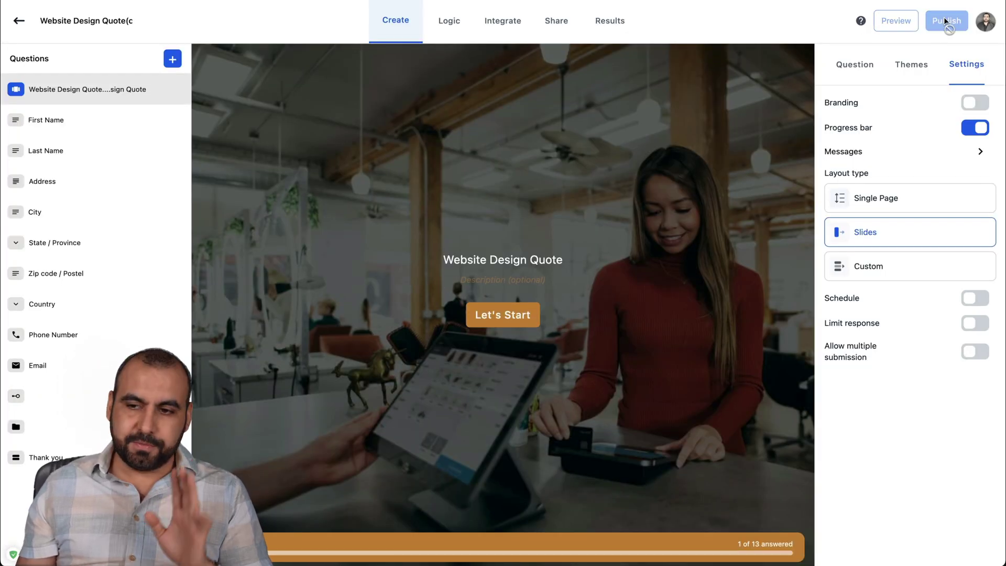
left_click(948, 21)
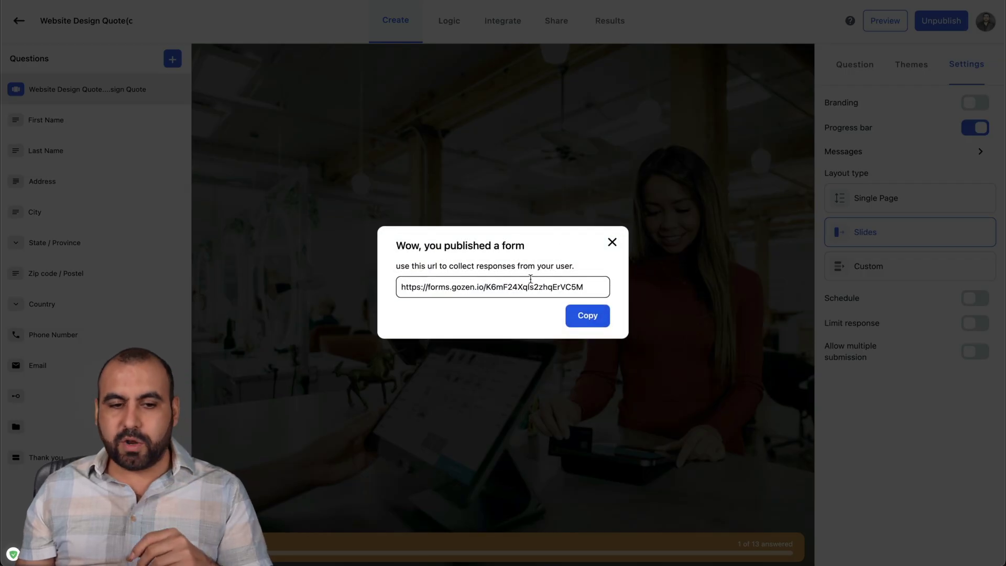
left_click(612, 241)
left_click(38, 26)
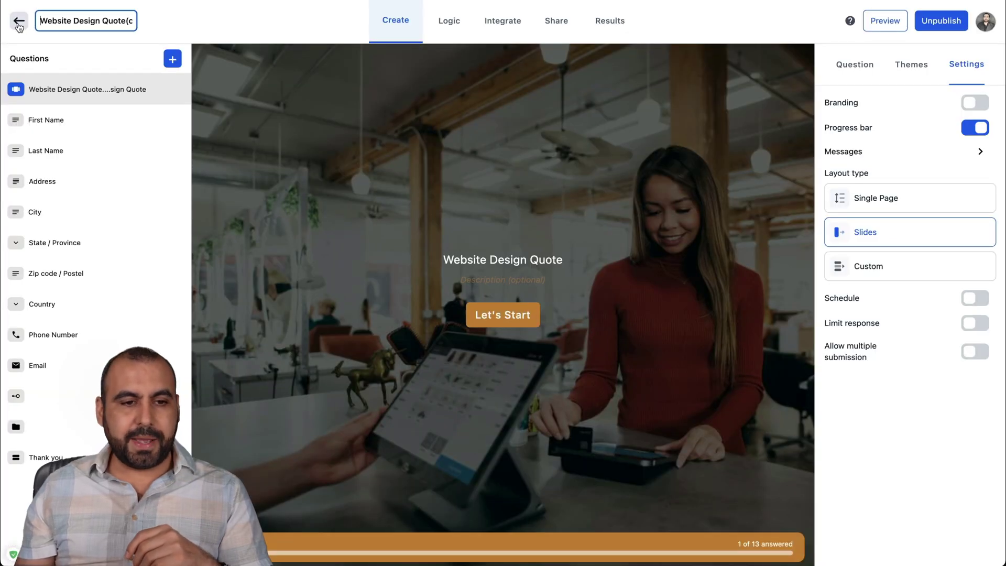
left_click(19, 23)
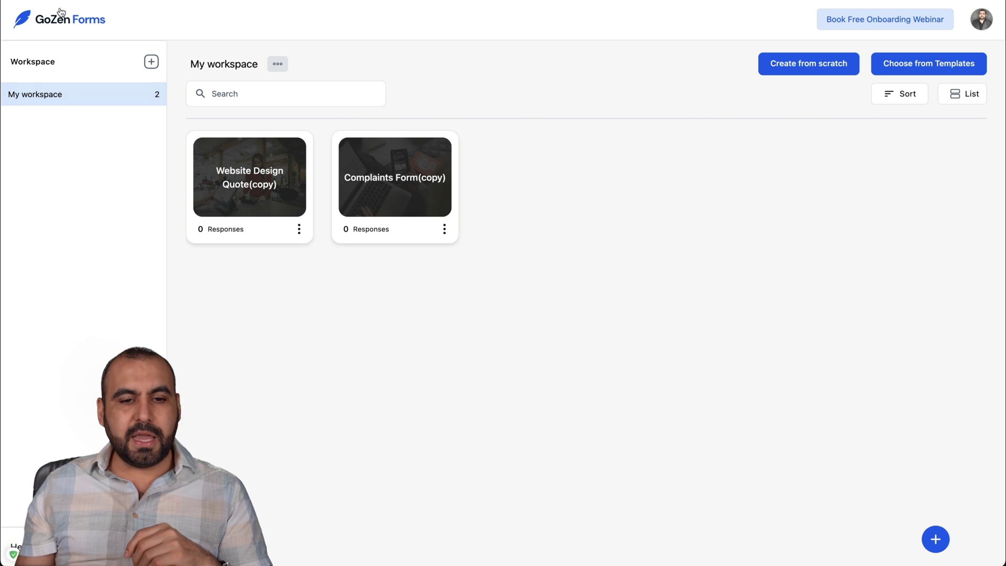
- Start a new workspace but cancel it, then bring up the account menu
left_click(151, 62)
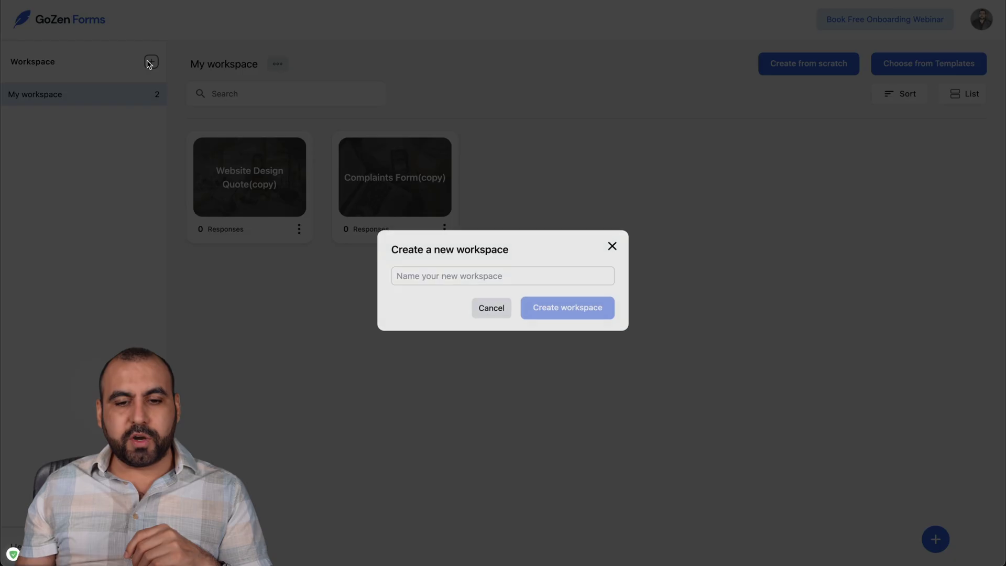
left_click(612, 248)
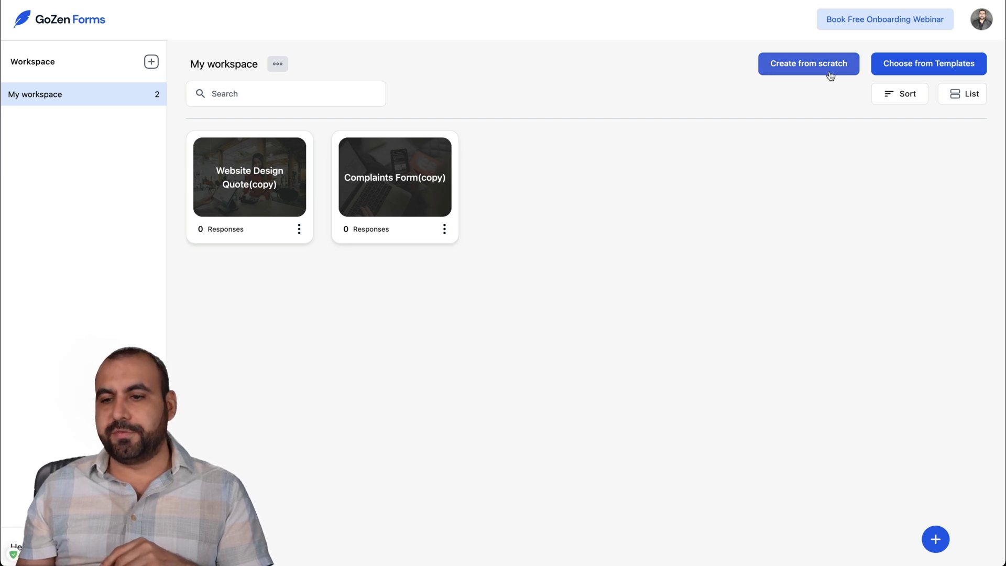
left_click(982, 27)
- Review the account's Security, Domain, Team and Stripe settings, then return to the workspace
left_click(912, 81)
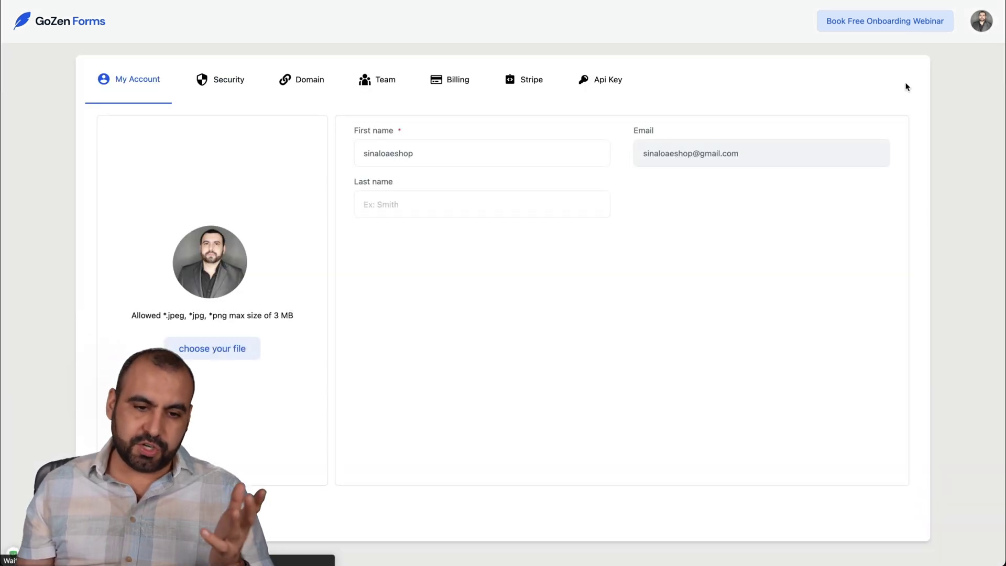
left_click(222, 73)
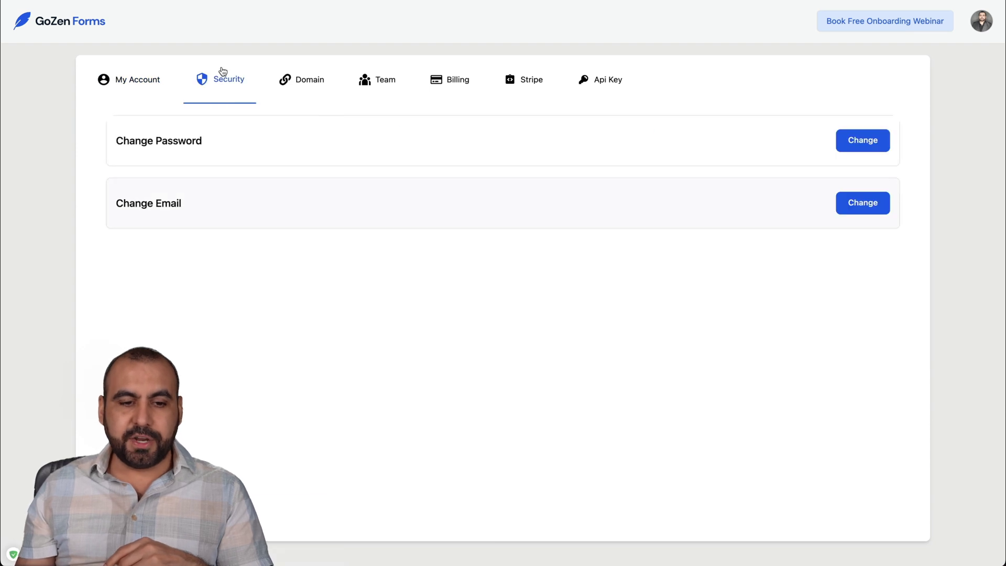
left_click(307, 83)
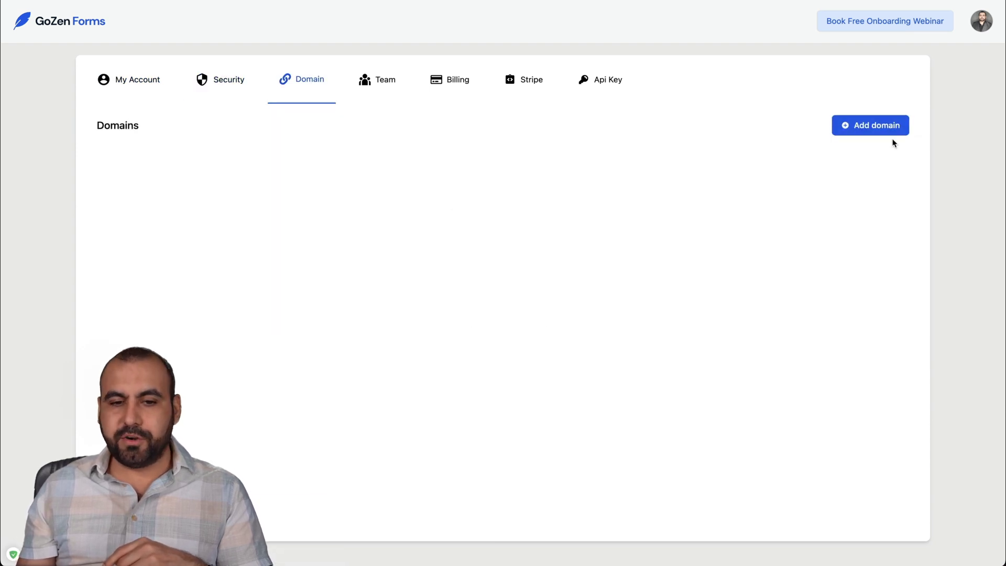
left_click(406, 90)
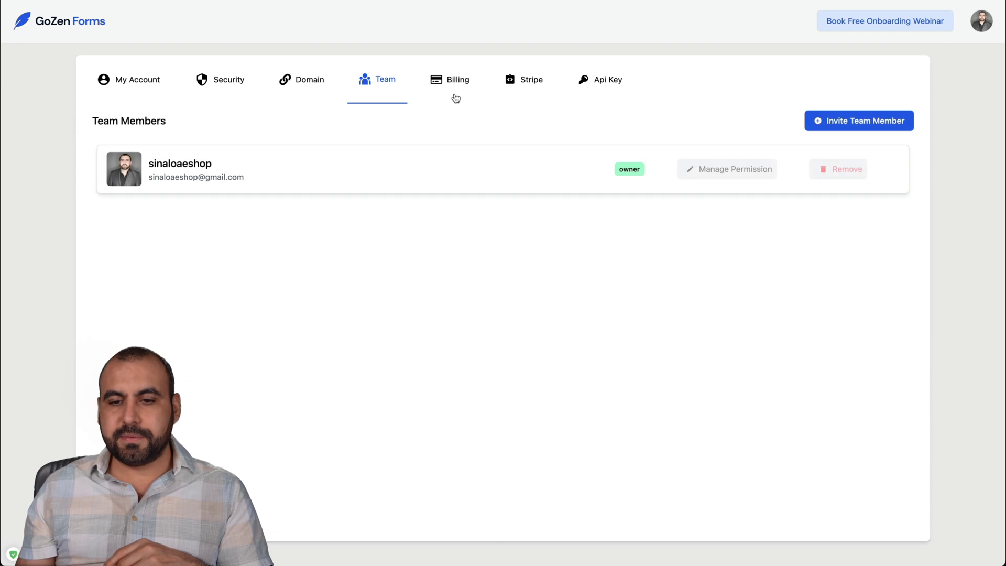
left_click(540, 78)
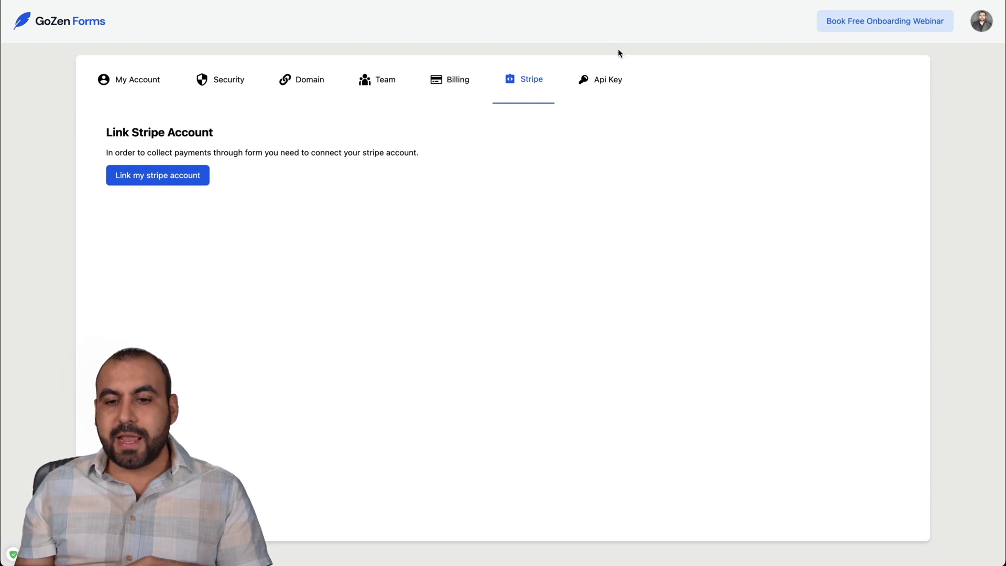
left_click(67, 24)
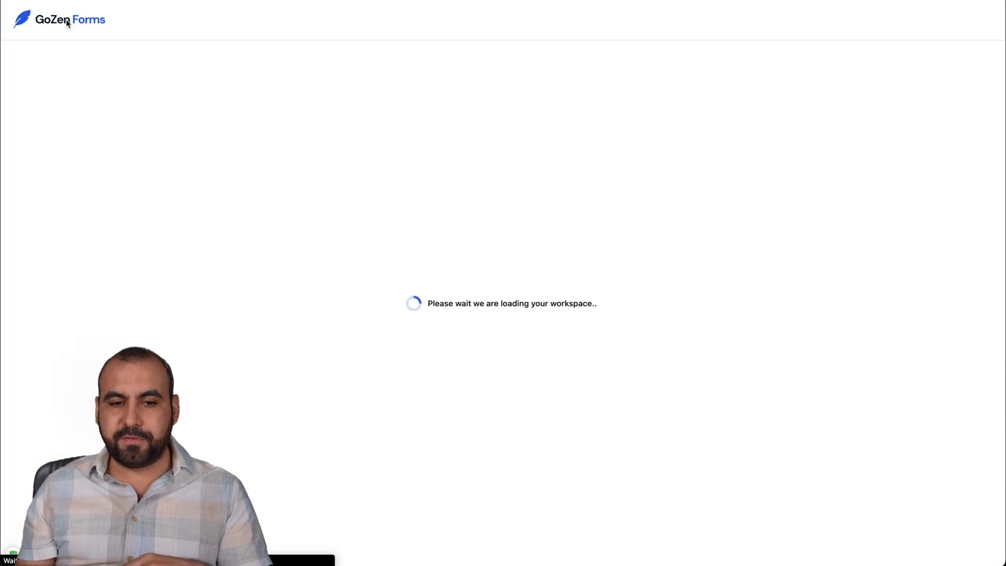